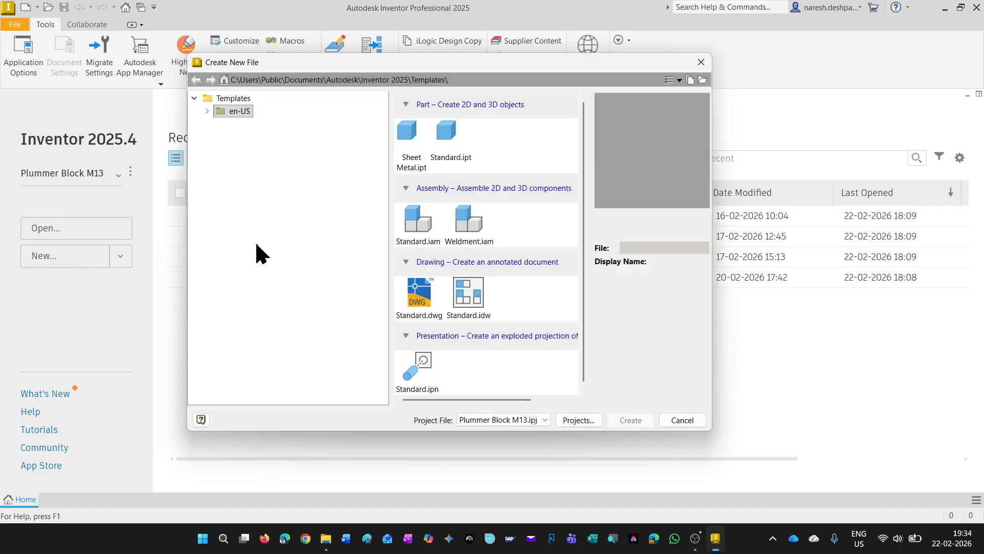
Create a new assembly file from the metric Standard (mm).iam template.
click(208, 112)
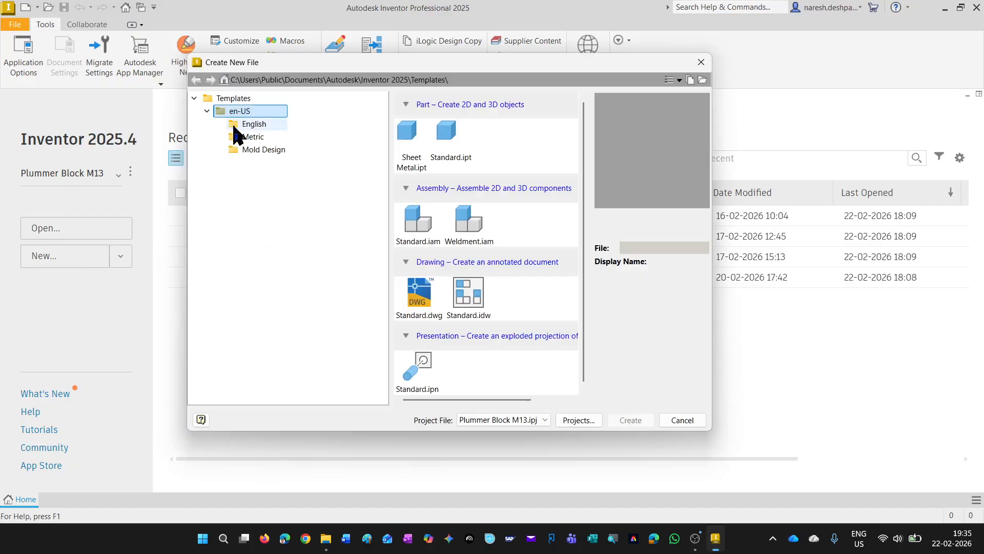
click(245, 137)
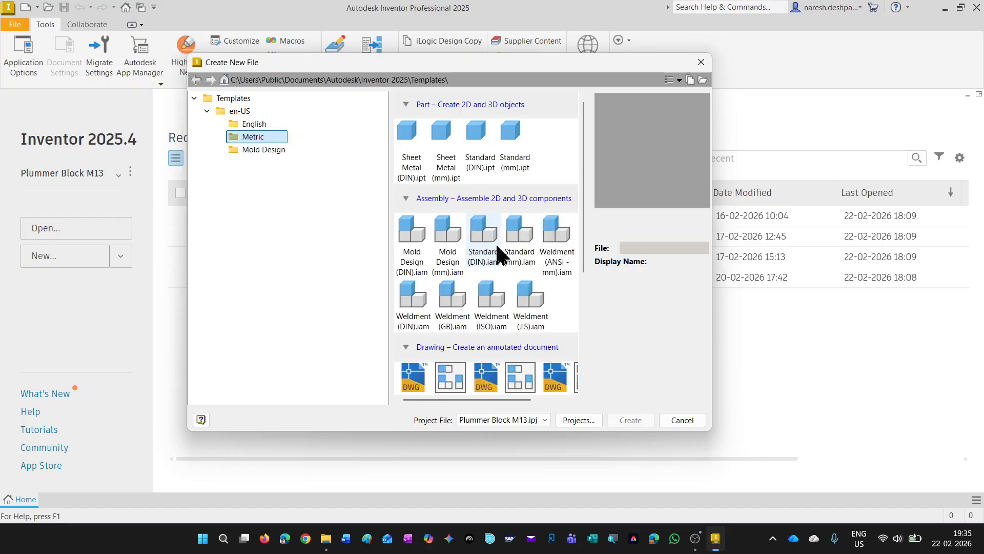
click(510, 256)
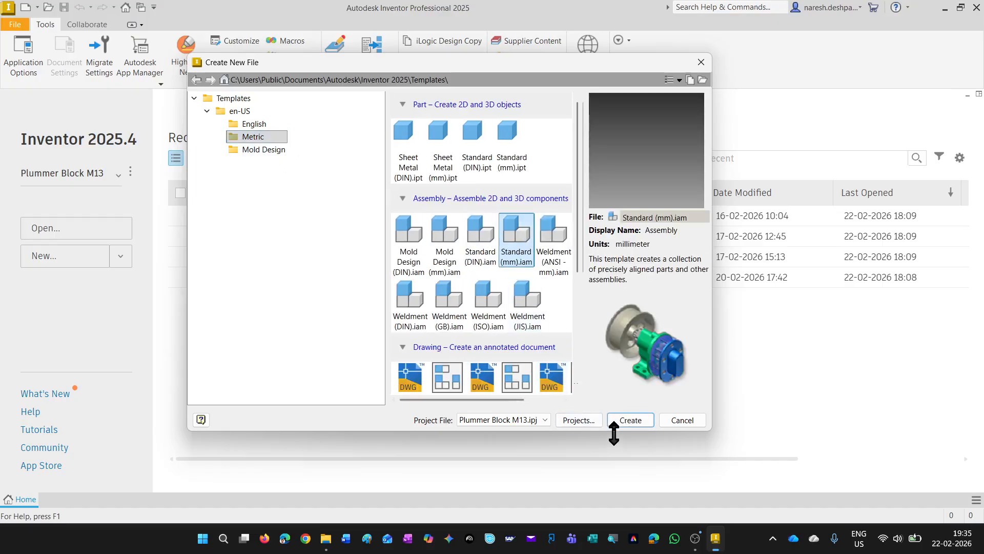
click(631, 421)
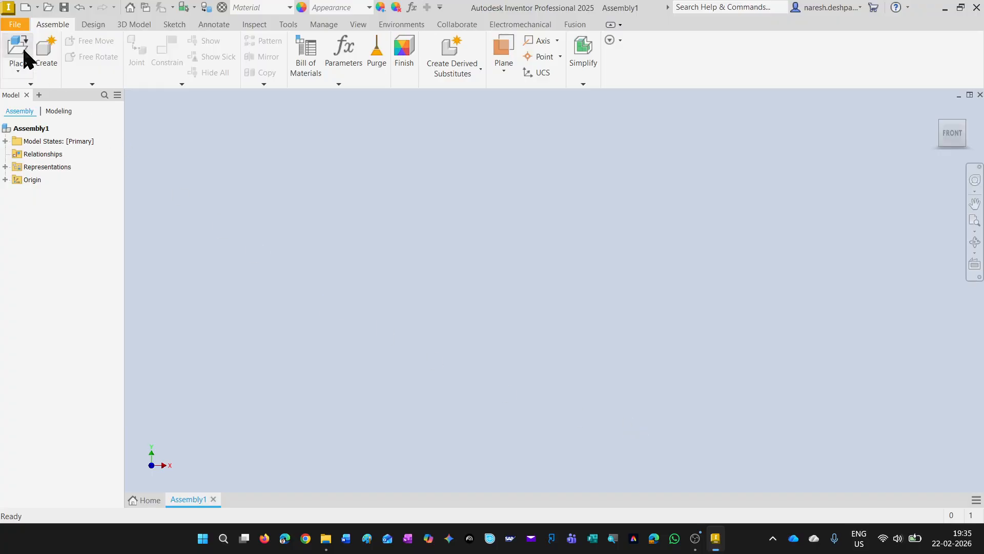
Place one instance of the Body M13.ipt component in the assembly and end the placement.
click(25, 59)
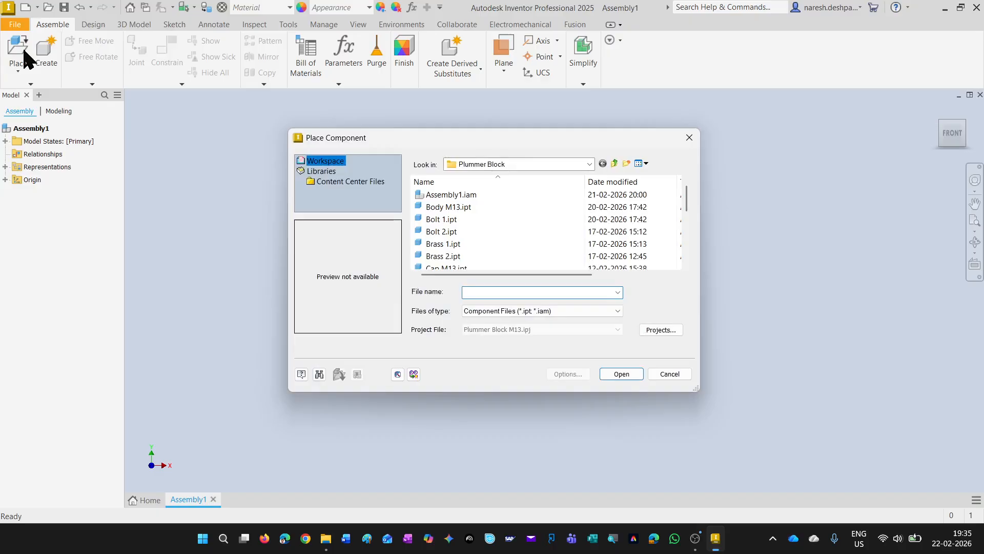
click(418, 206)
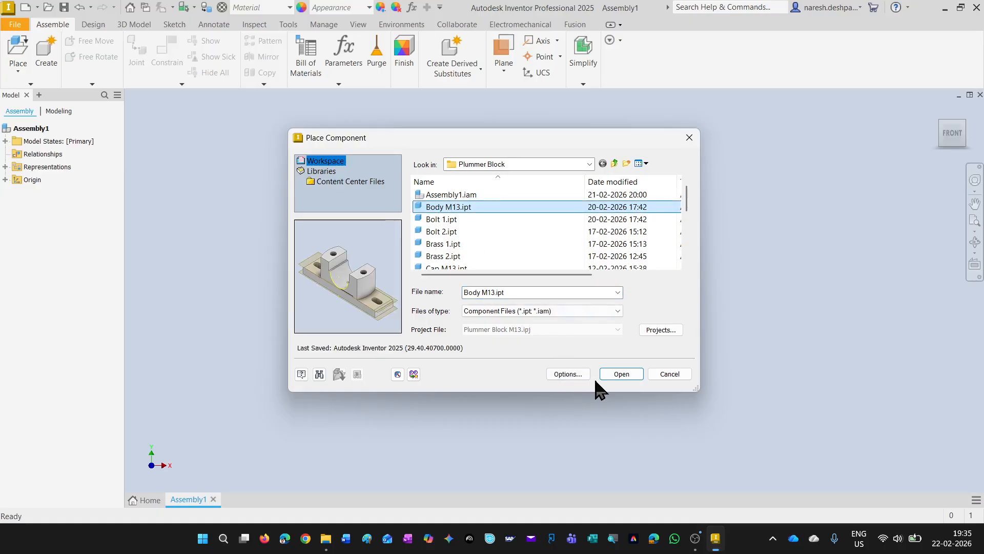
click(615, 375)
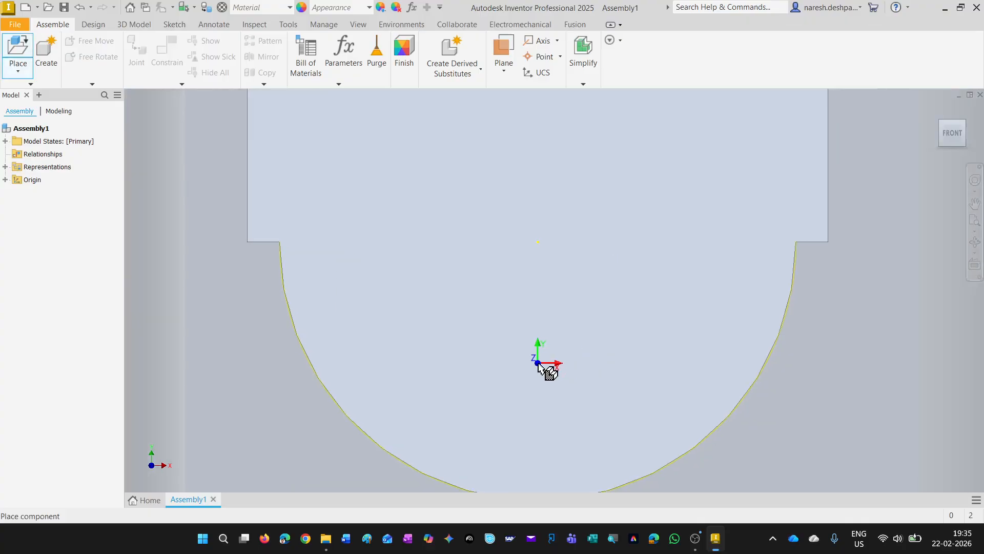
click(539, 365)
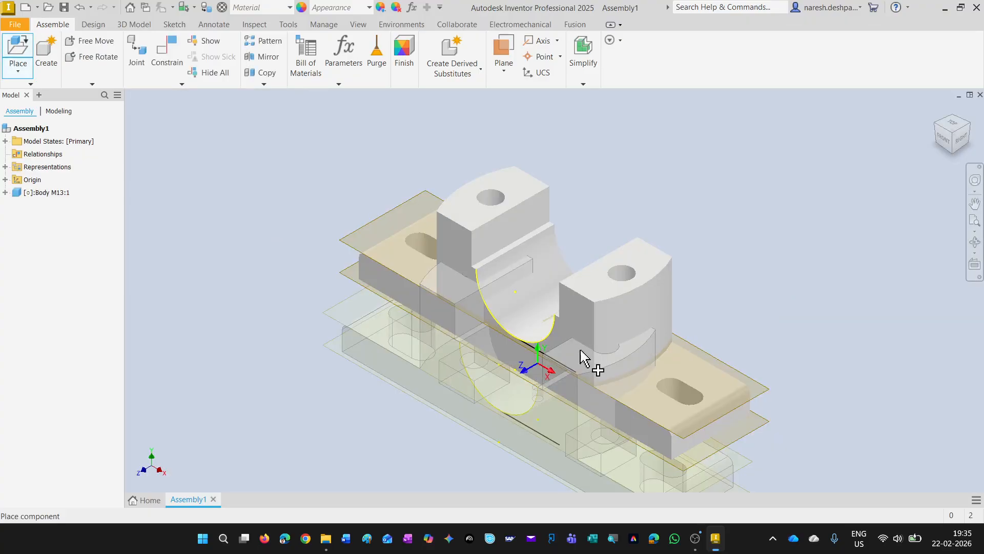
key(Escape)
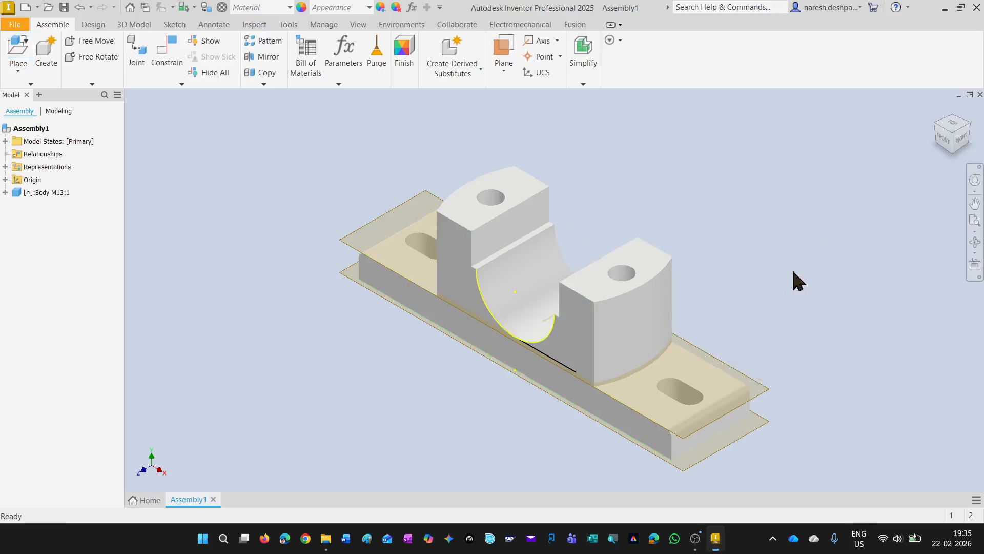
Turn off the visibility of Work Plane1 in the Body M13 component.
click(6, 192)
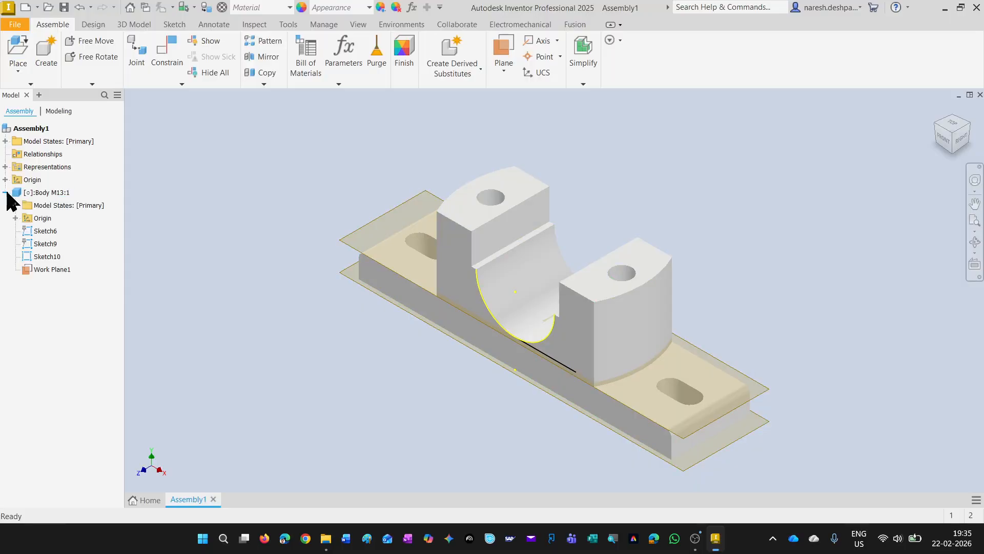
right_click(39, 272)
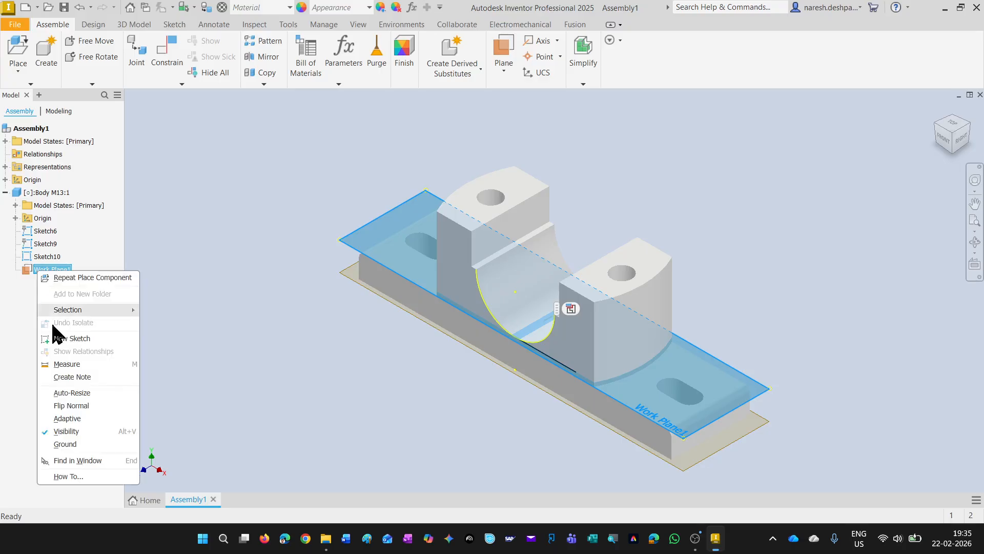
click(77, 431)
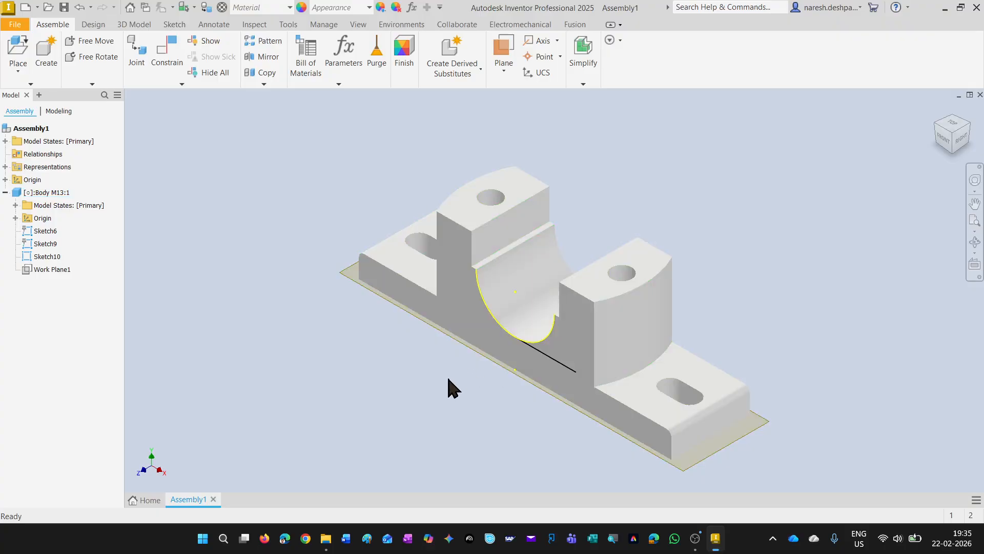
Try the Wireframe visual style on the model, and set the display to Shaded with Edges.
click(358, 25)
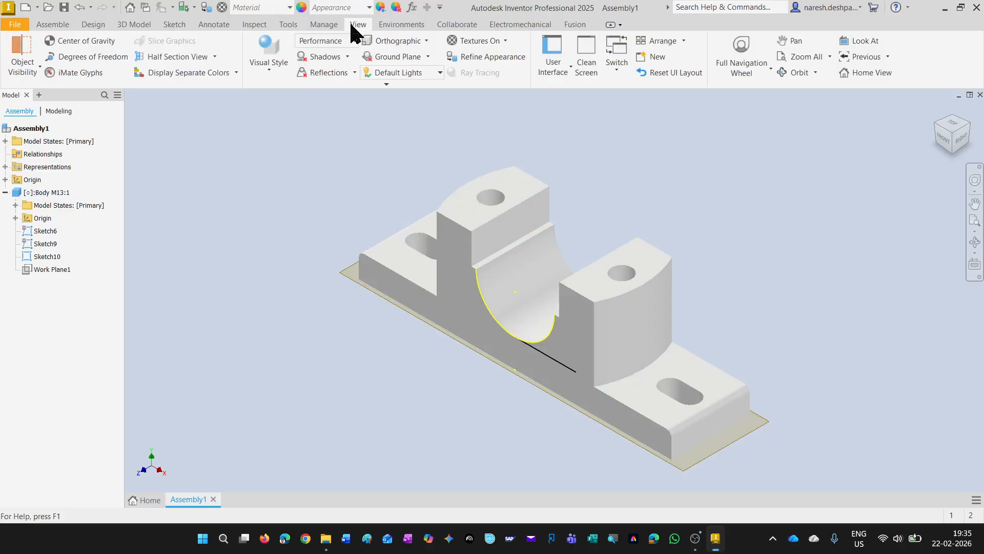
click(276, 76)
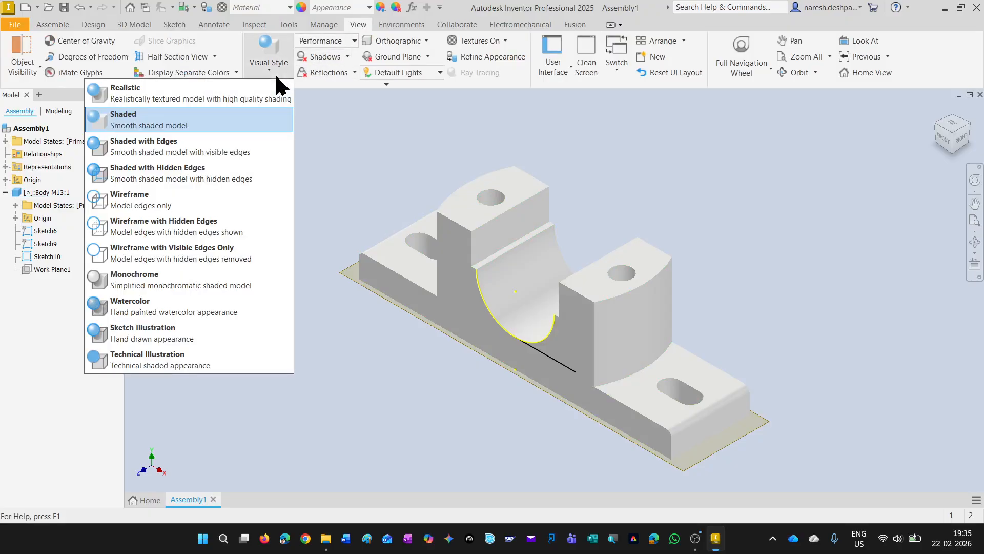
click(248, 197)
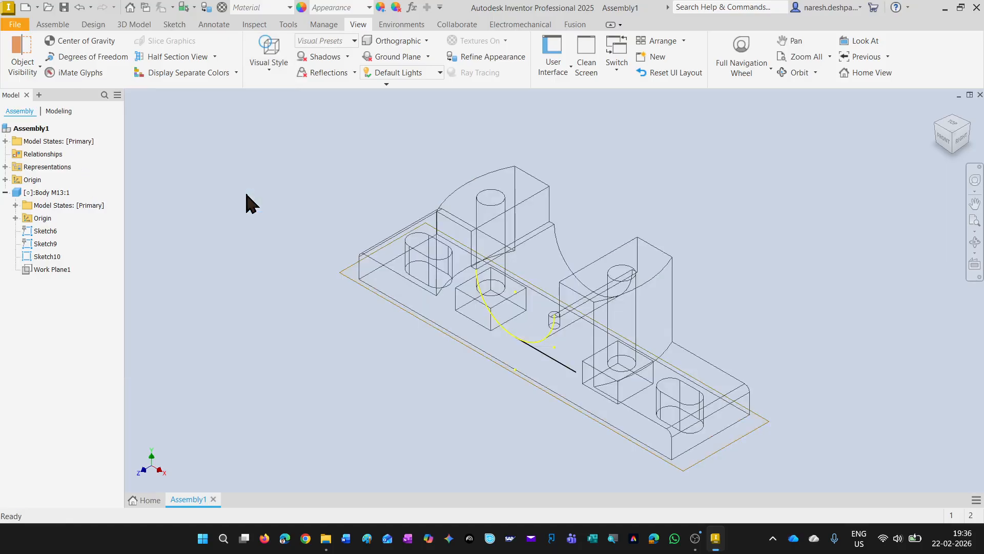
click(263, 63)
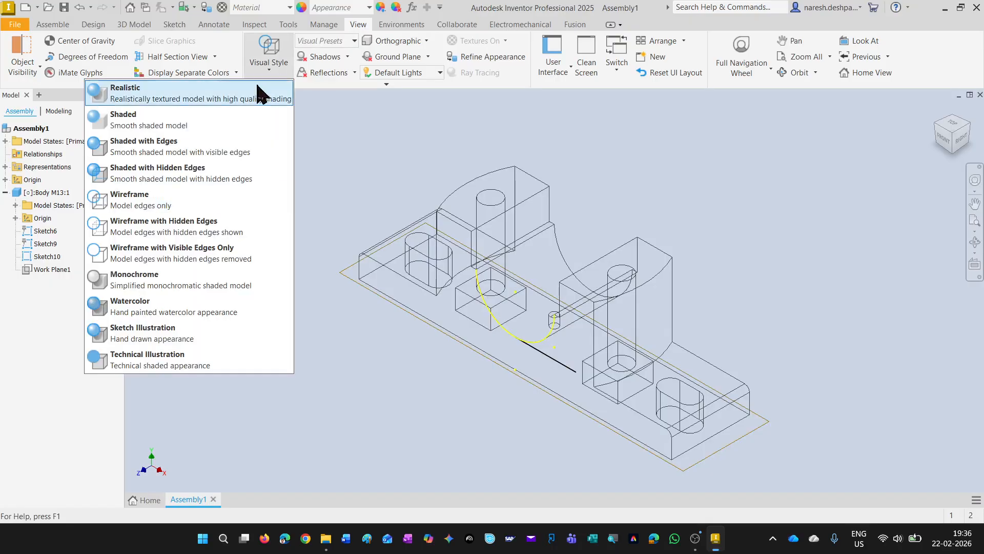
click(239, 152)
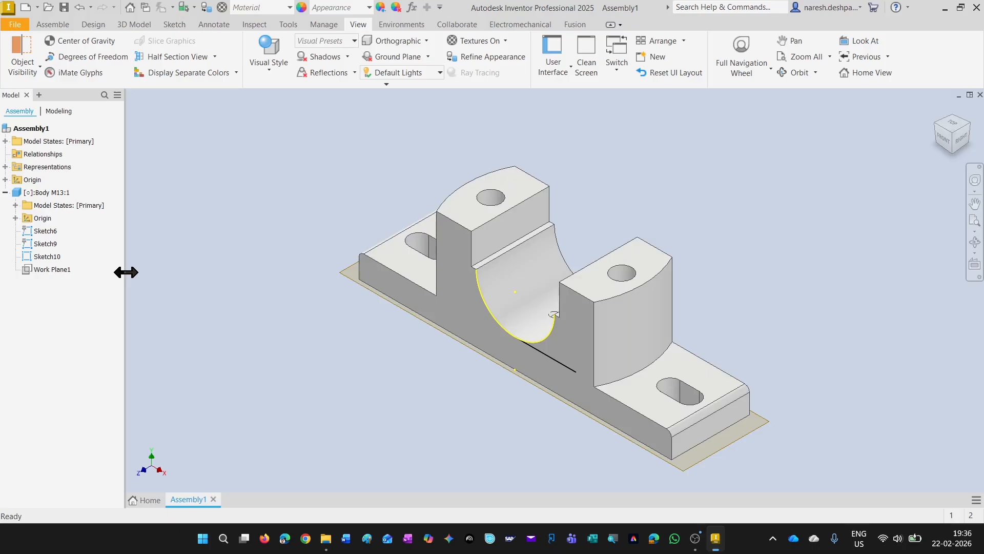
Turn on the visibility of the YZ and XY origin planes of the Body M13 component.
click(15, 218)
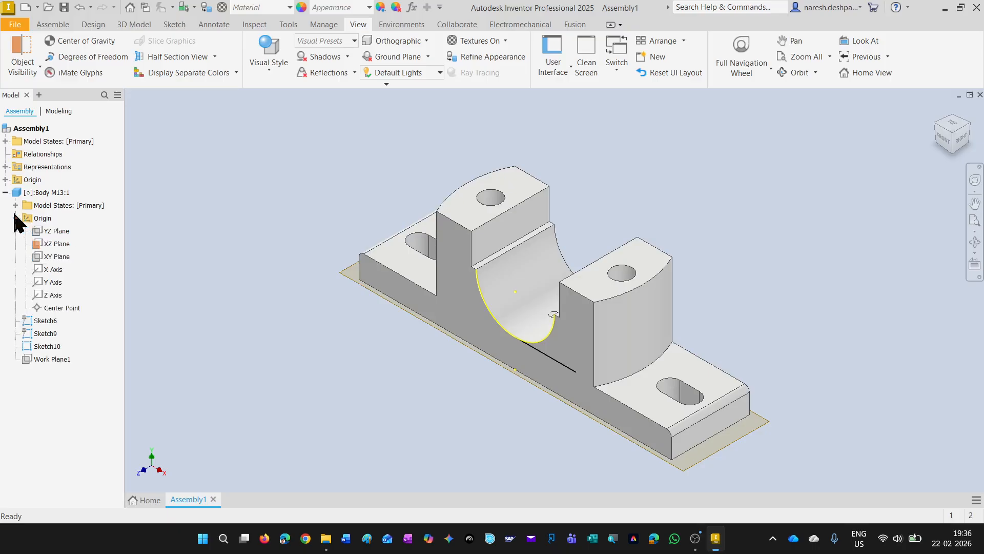
click(57, 230)
right_click(56, 231)
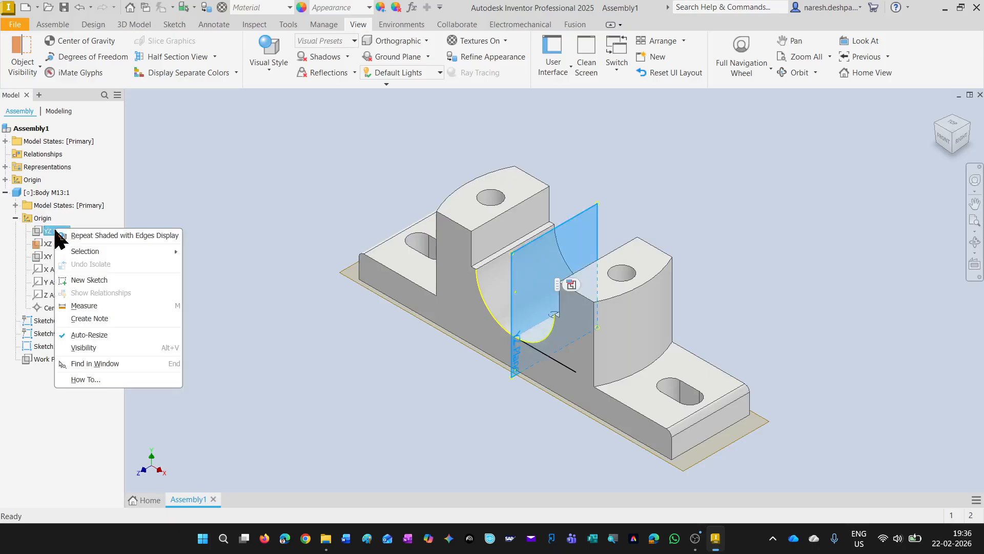
click(96, 347)
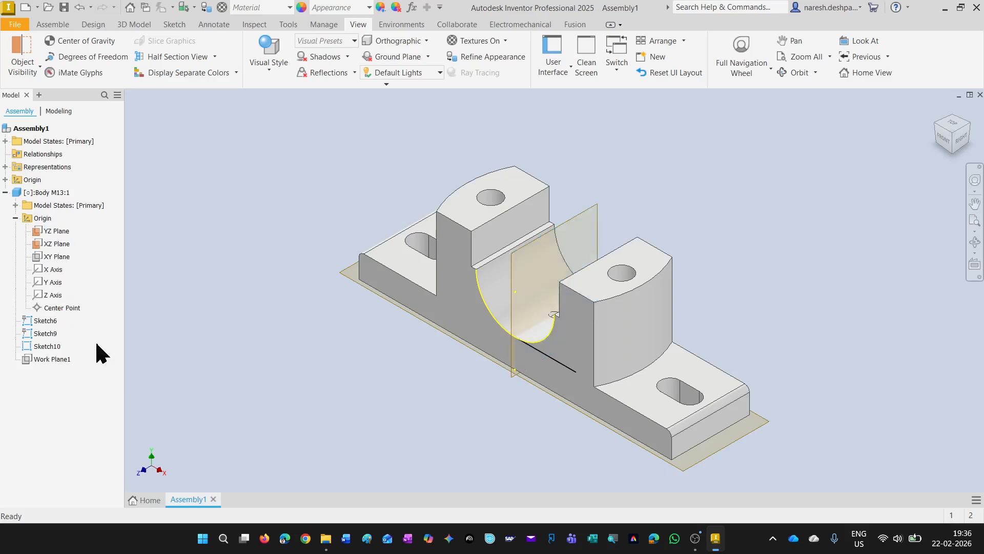
click(59, 245)
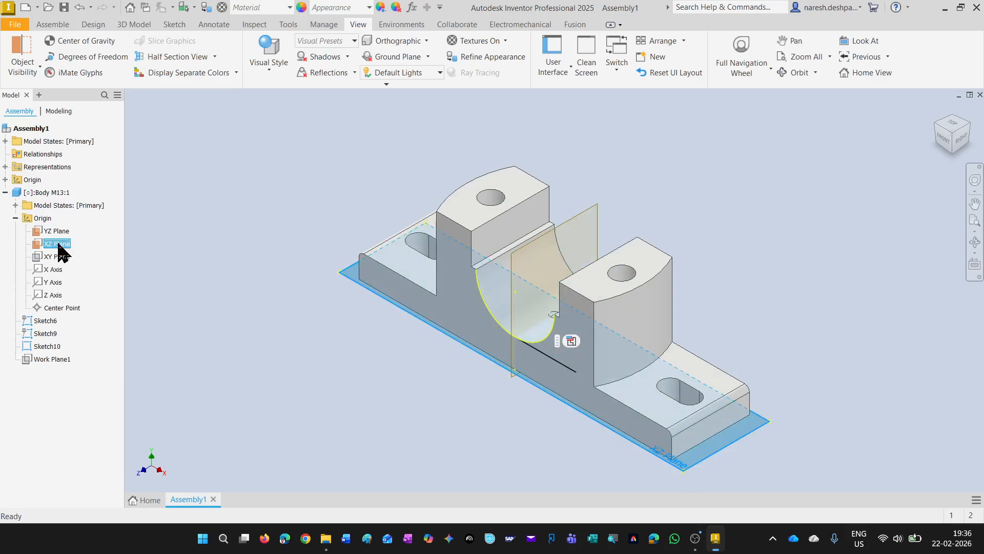
right_click(58, 245)
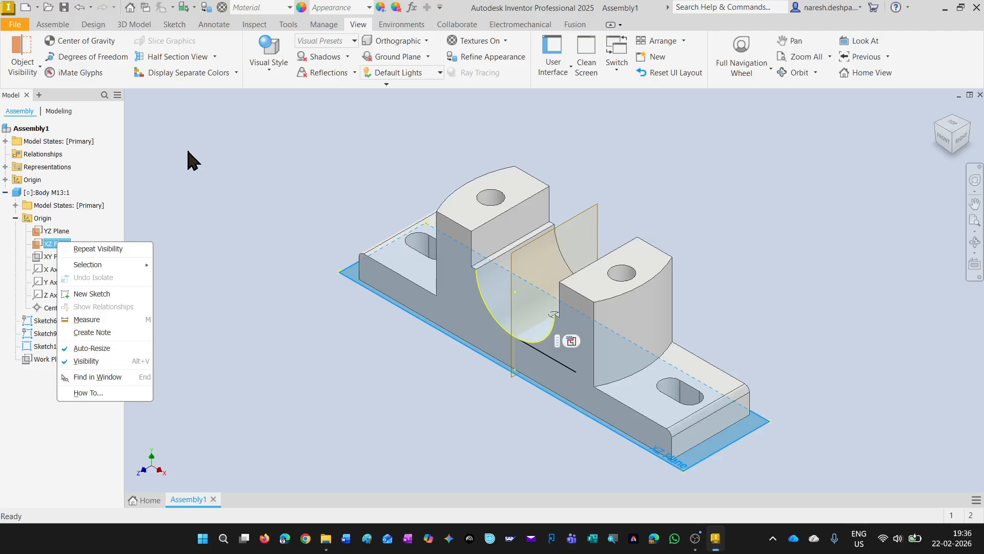
click(50, 256)
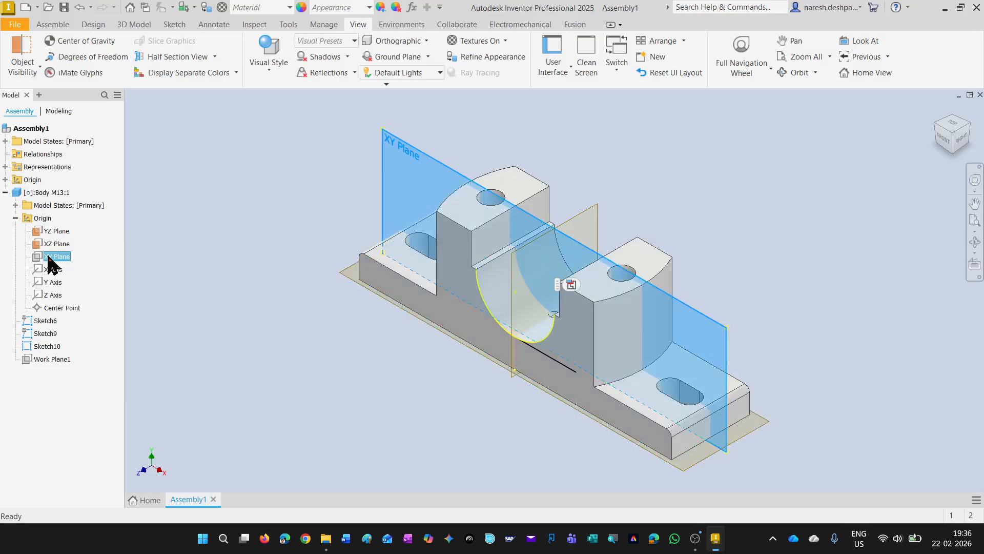
right_click(50, 263)
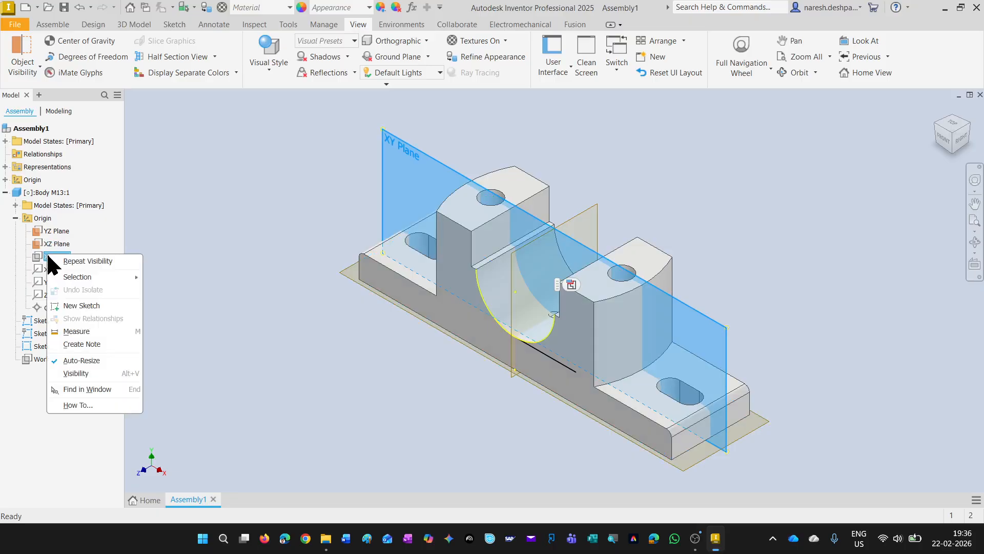
click(100, 374)
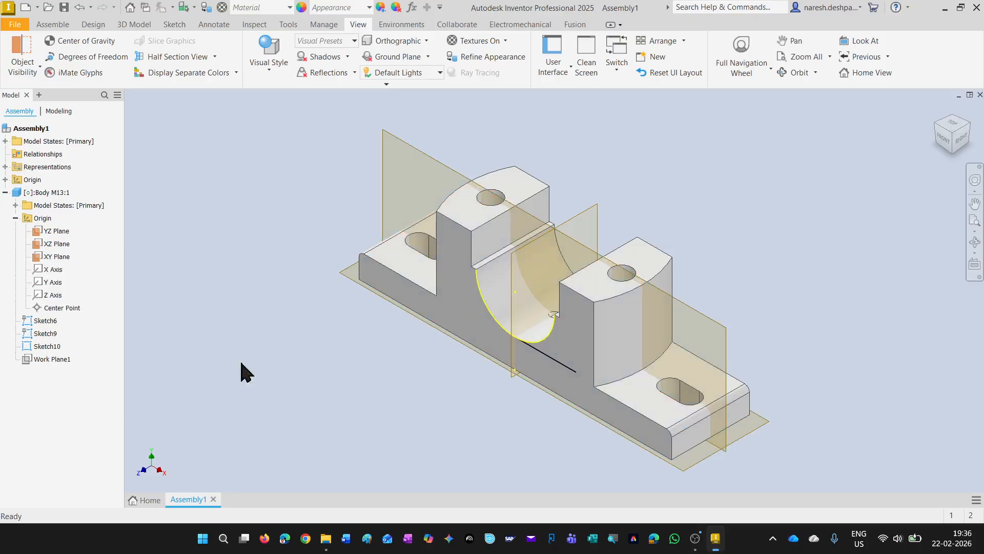
Turn on the visibility of the assembly's own YZ origin plane.
click(5, 180)
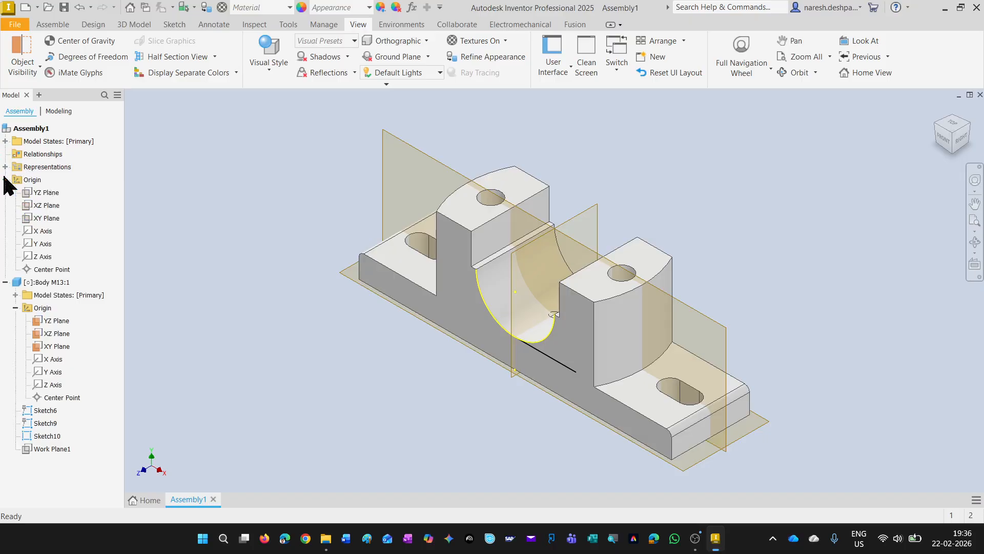
click(41, 193)
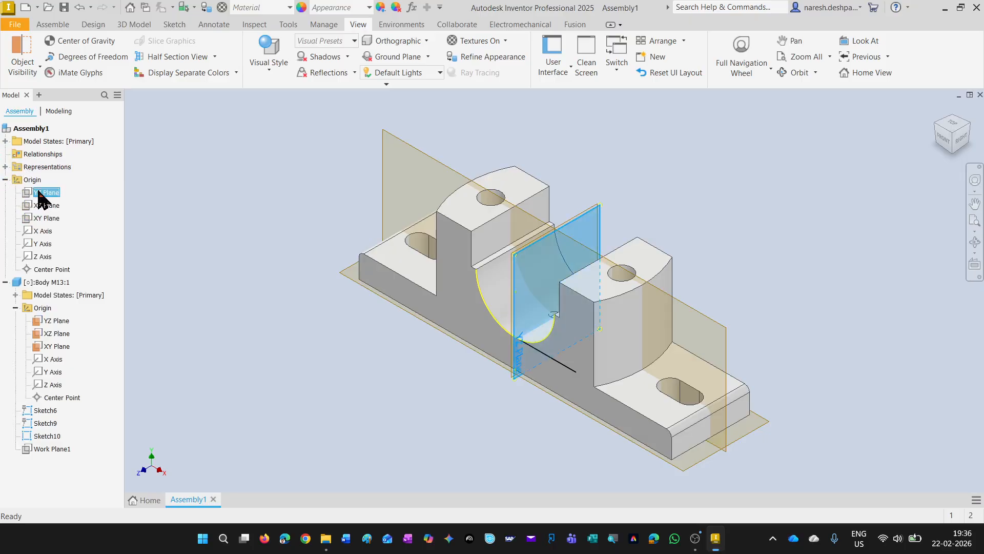
right_click(38, 191)
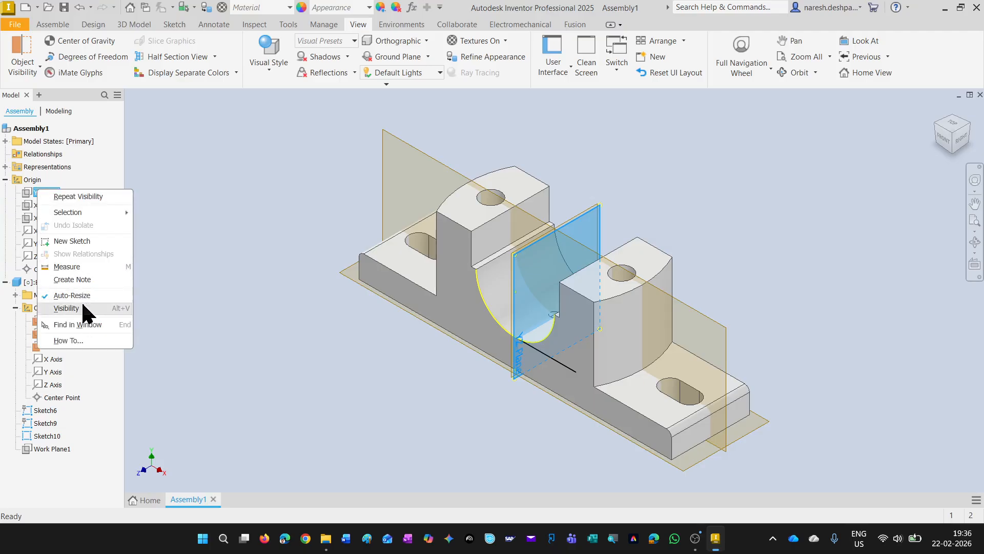
click(67, 309)
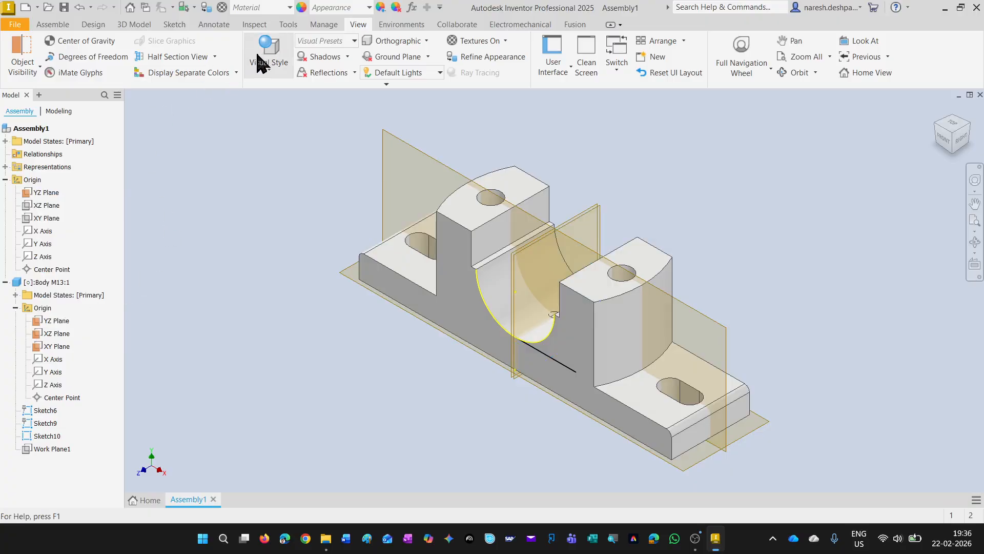
Apply a Mate constraint with the Flush solution between Body M13's YZ plane and the assembly's YZ plane.
click(60, 24)
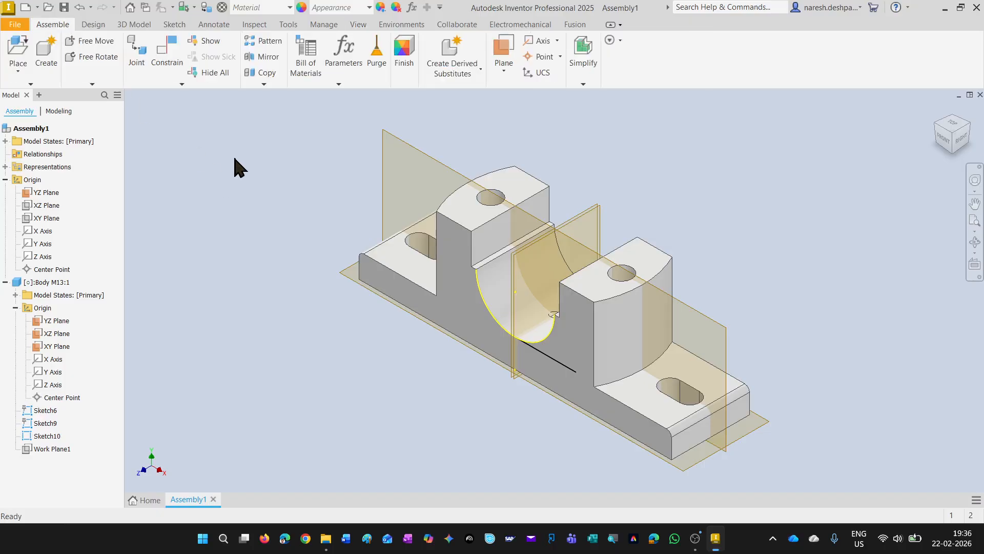
click(160, 67)
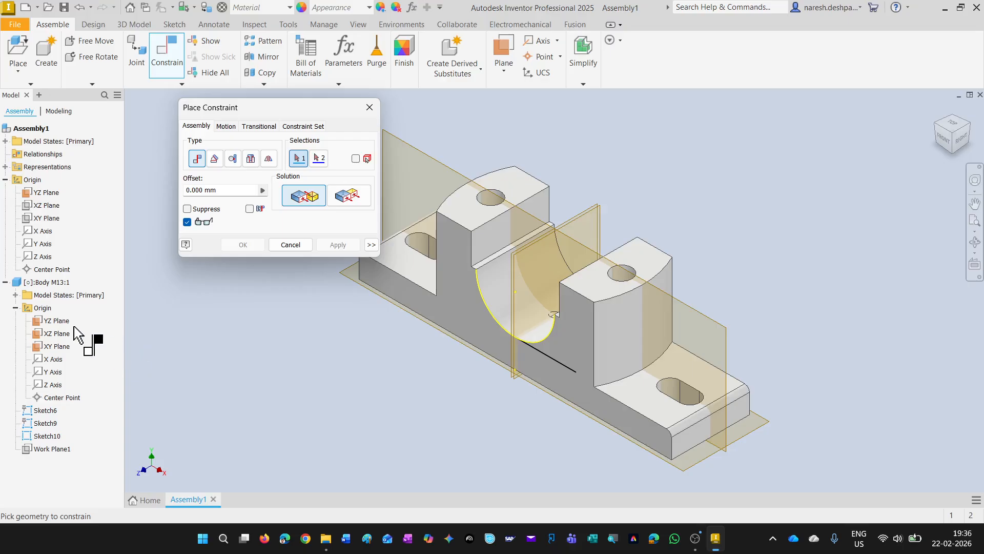
click(57, 321)
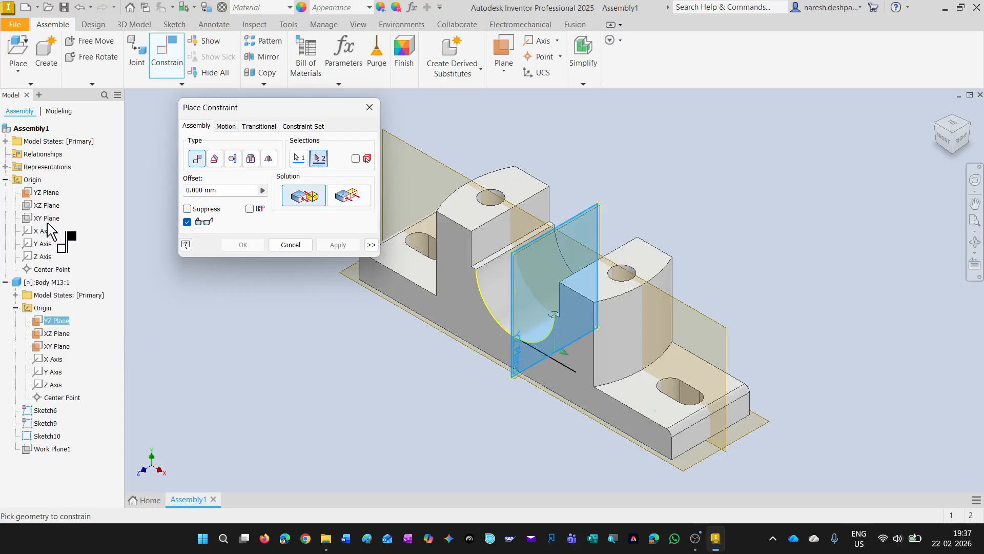
click(44, 195)
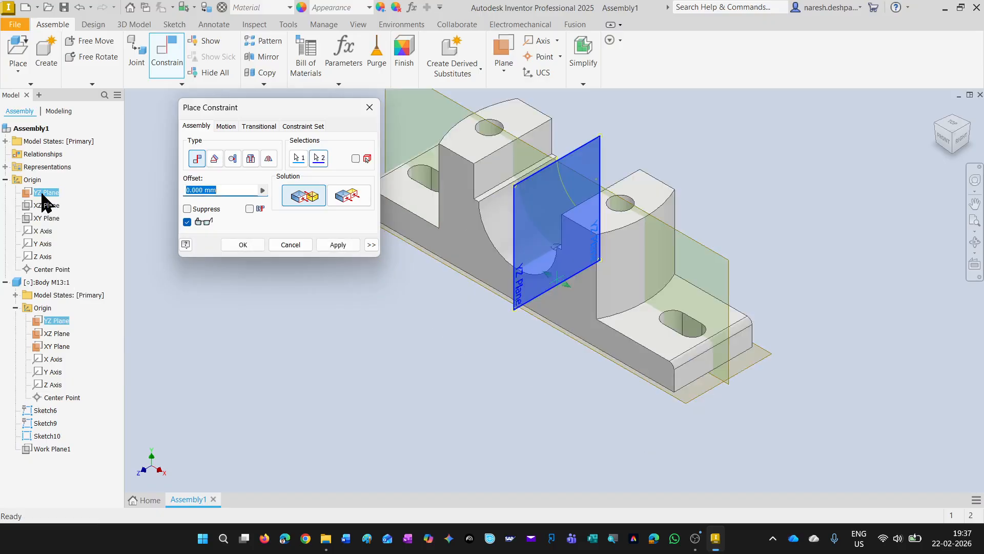
click(367, 190)
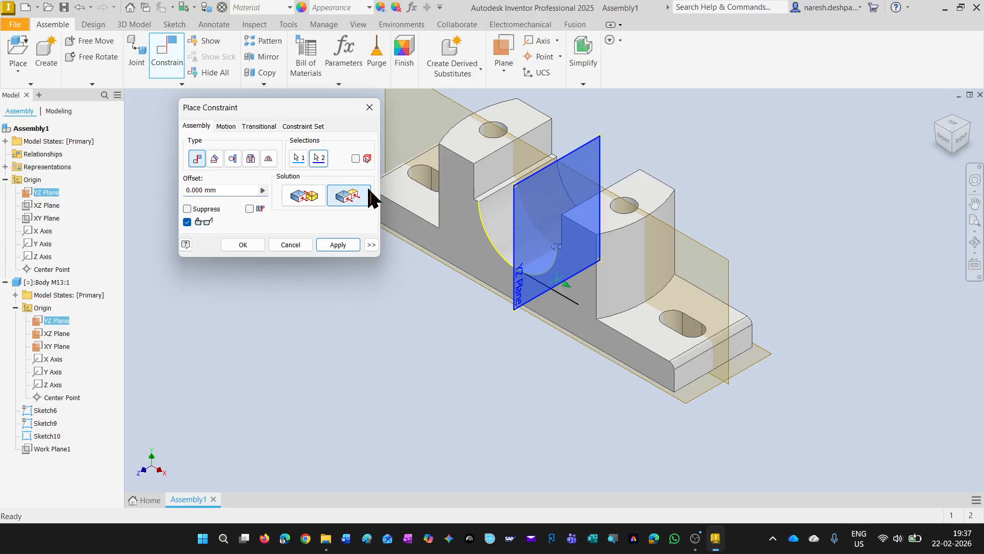
click(338, 246)
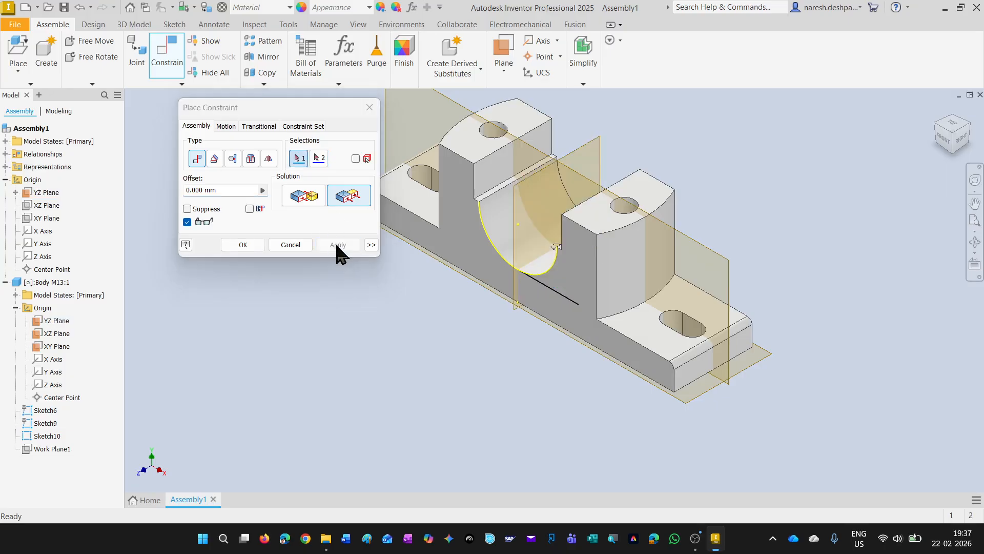
Finish placing constraints for now by closing the Place Constraint dialog.
click(304, 243)
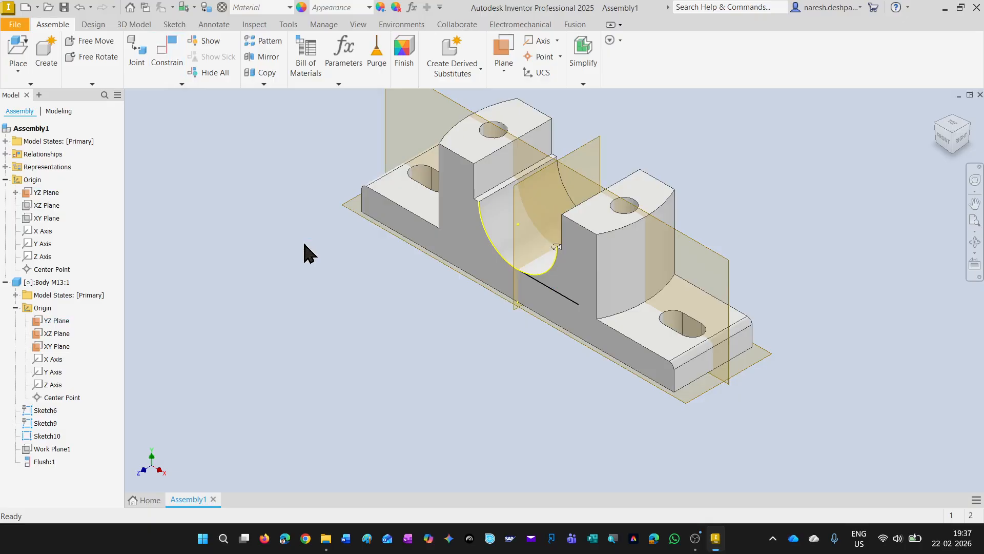
right_click(304, 245)
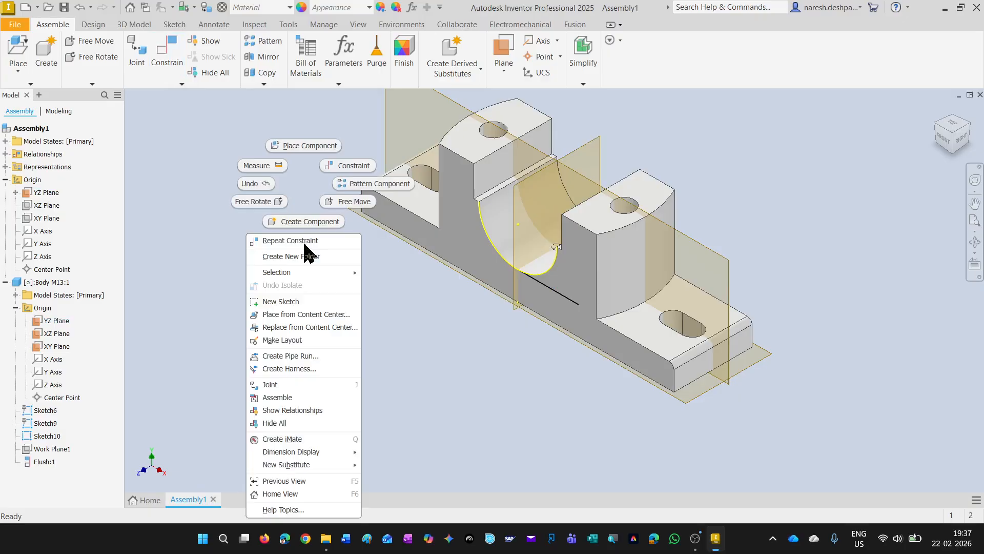
click(416, 345)
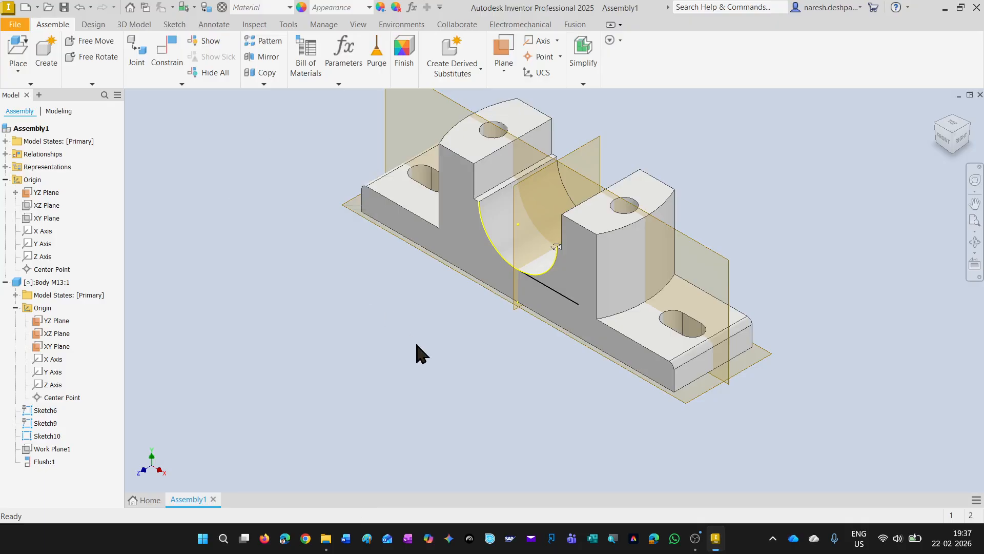
click(692, 542)
click(625, 271)
click(539, 345)
click(44, 205)
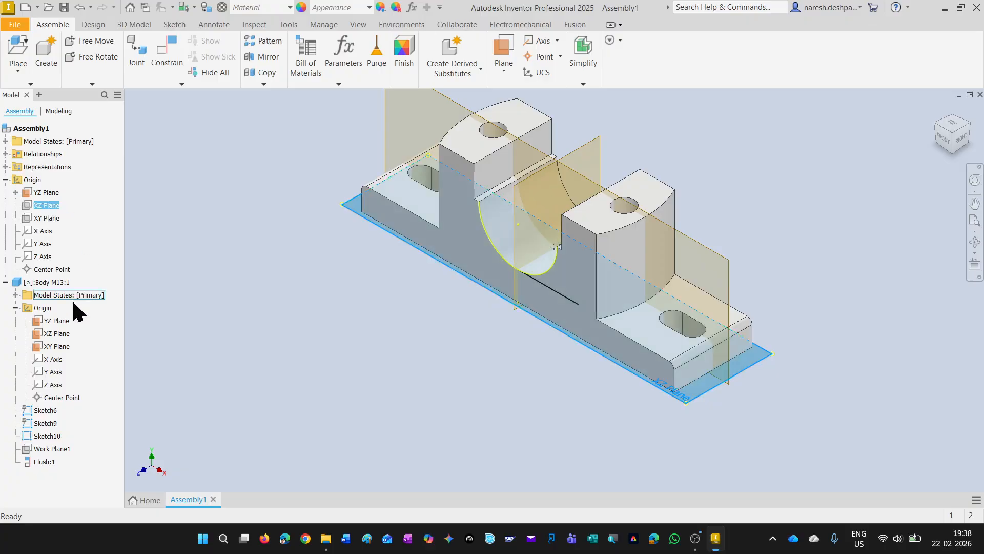
click(65, 333)
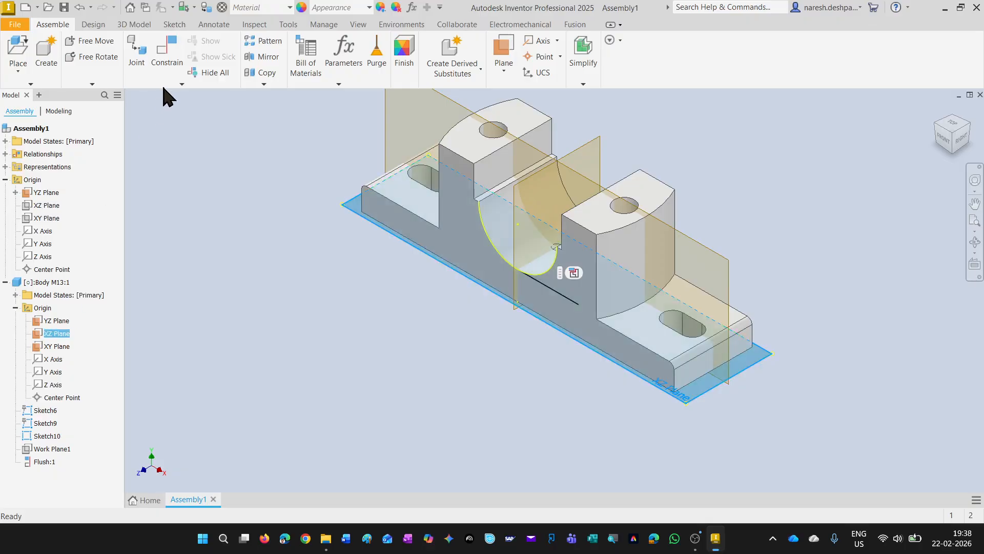
click(164, 70)
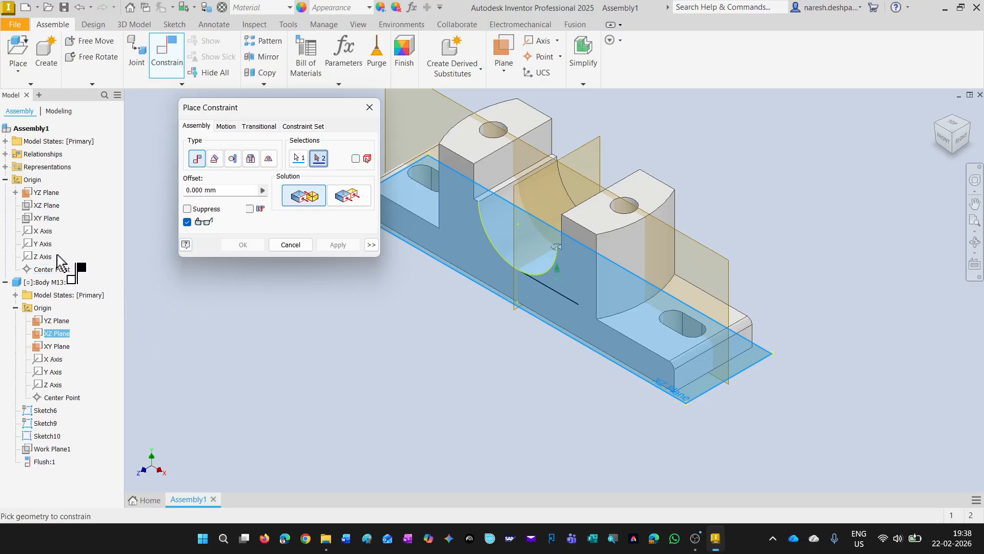
click(51, 218)
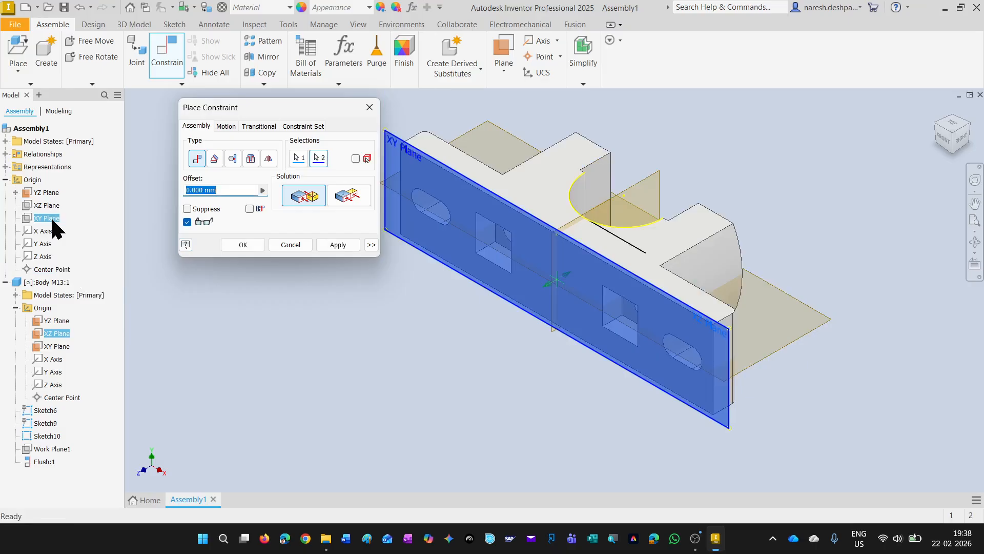
click(333, 195)
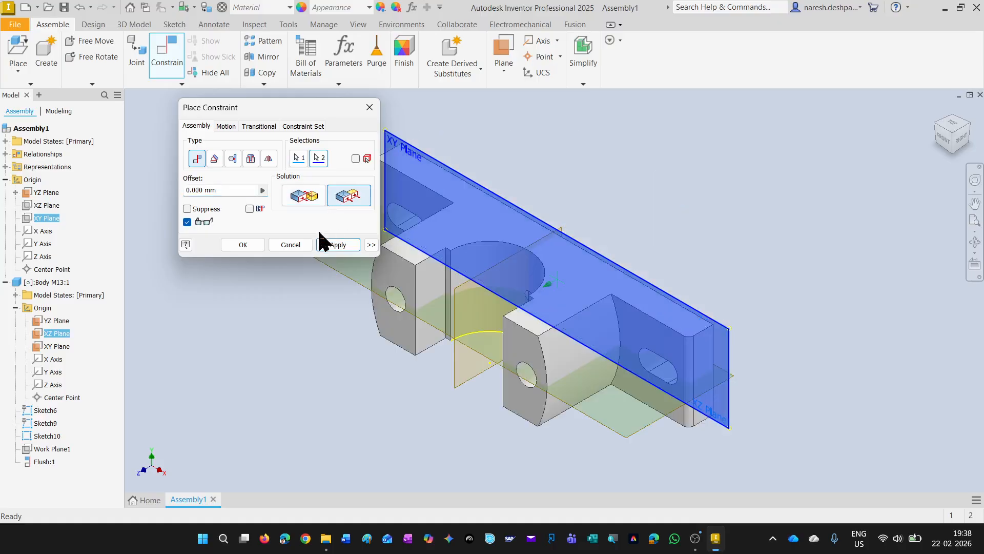
click(295, 245)
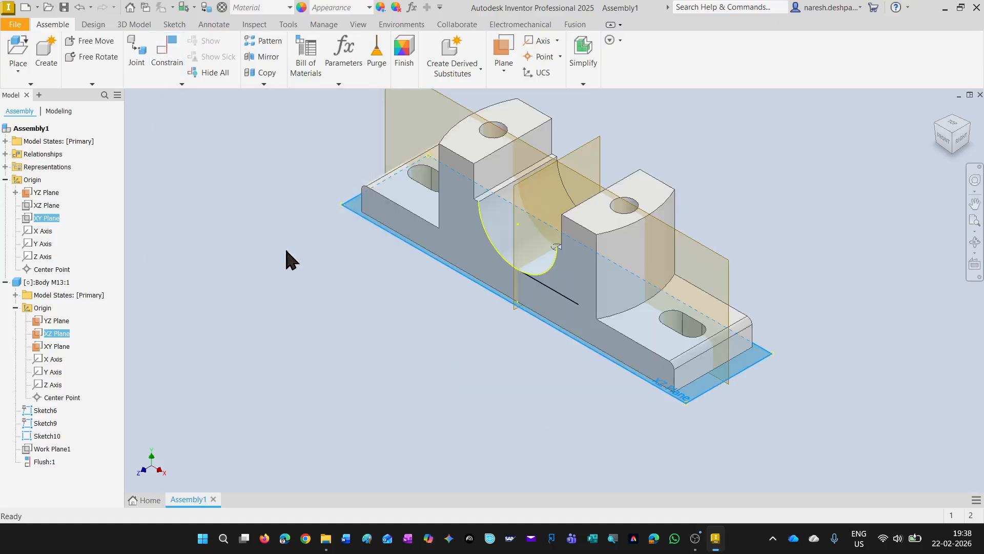
click(281, 318)
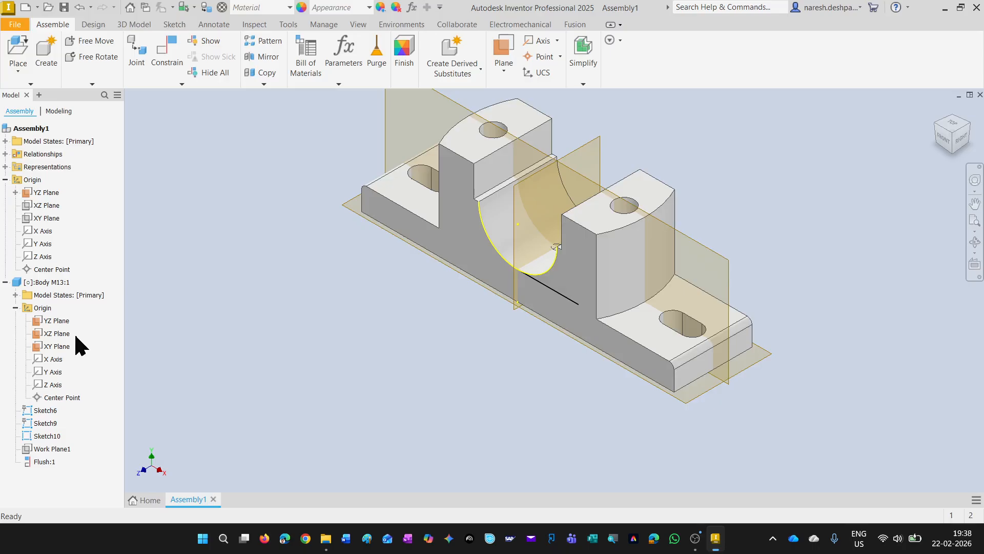
Turn on the visibility of the assembly's own XZ origin plane.
click(57, 334)
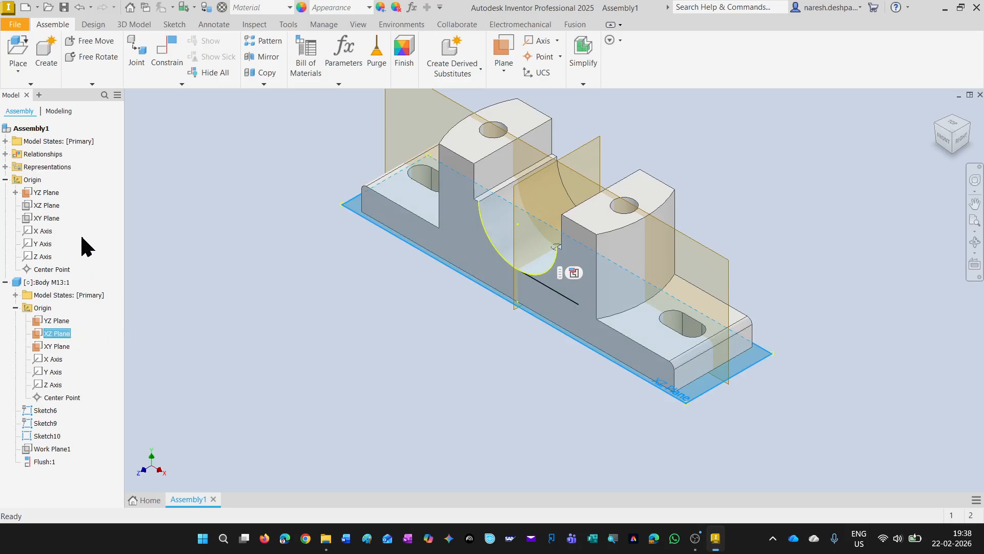
click(54, 206)
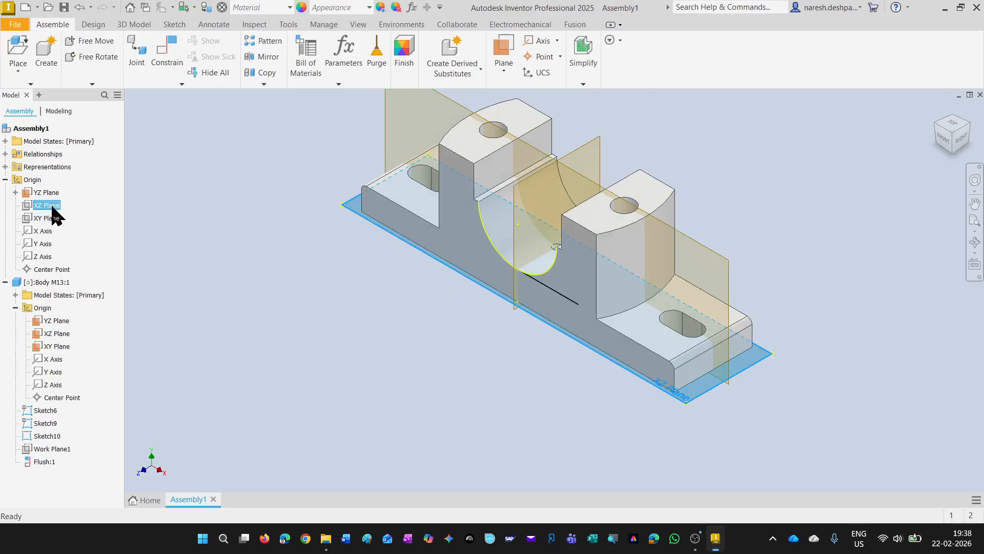
right_click(47, 207)
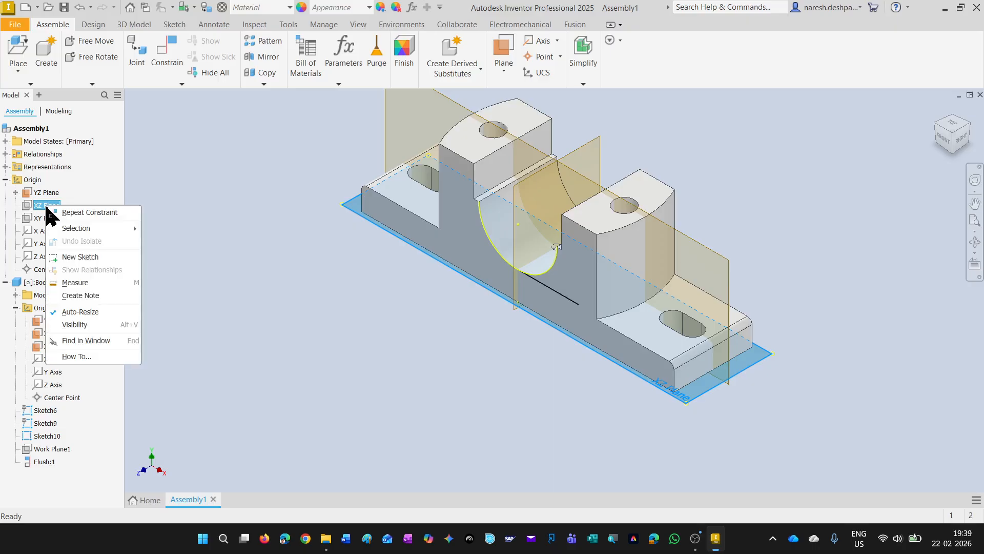
click(80, 324)
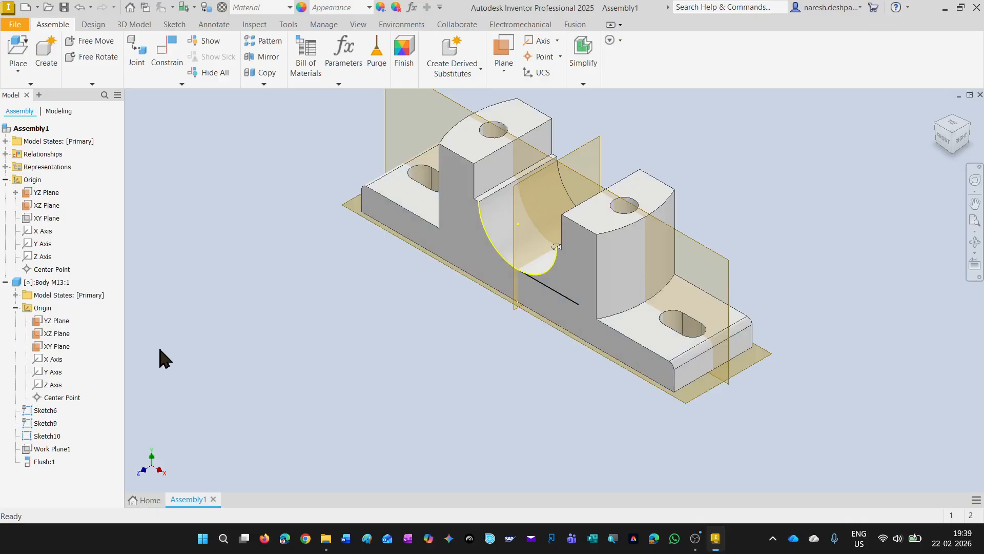
Try a Mate constraint with the Mate solution and 0 mm offset between Body M13's XZ plane and the assembly's XZ plane.
click(67, 334)
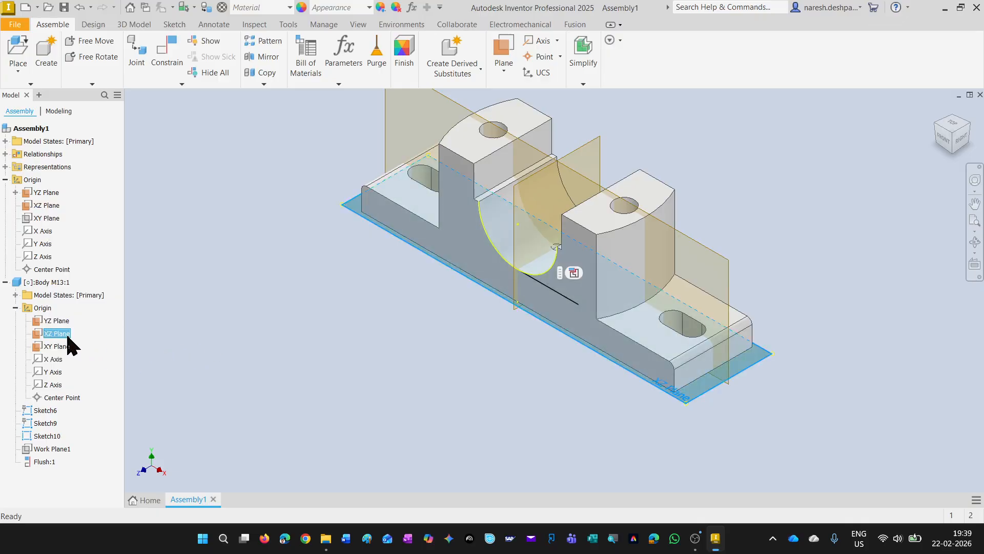
right_click(67, 334)
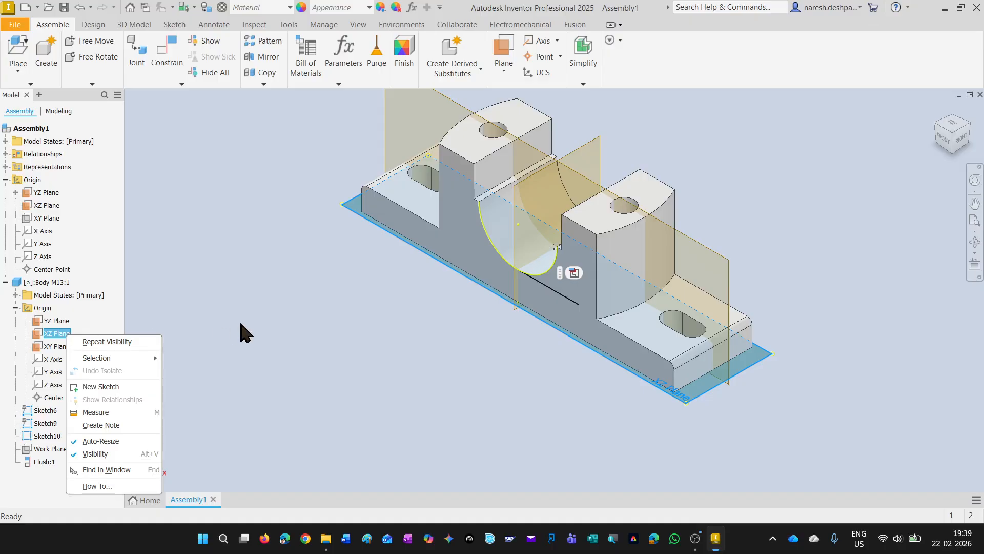
key(Escape)
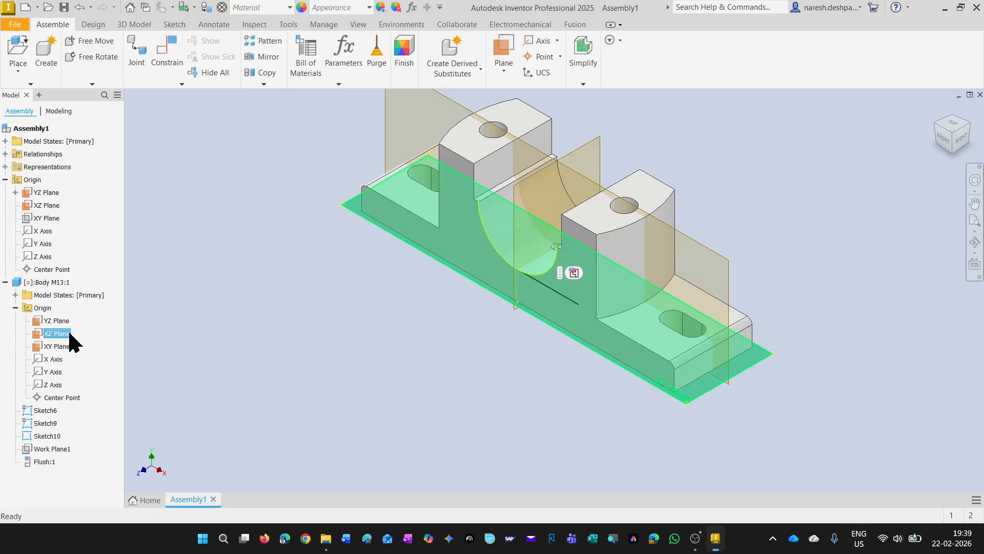
click(162, 67)
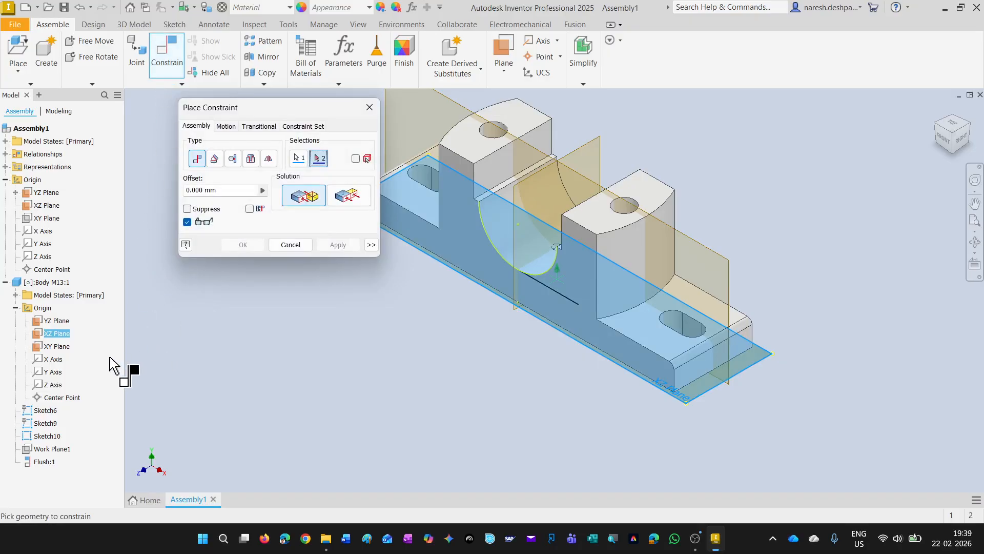
click(54, 211)
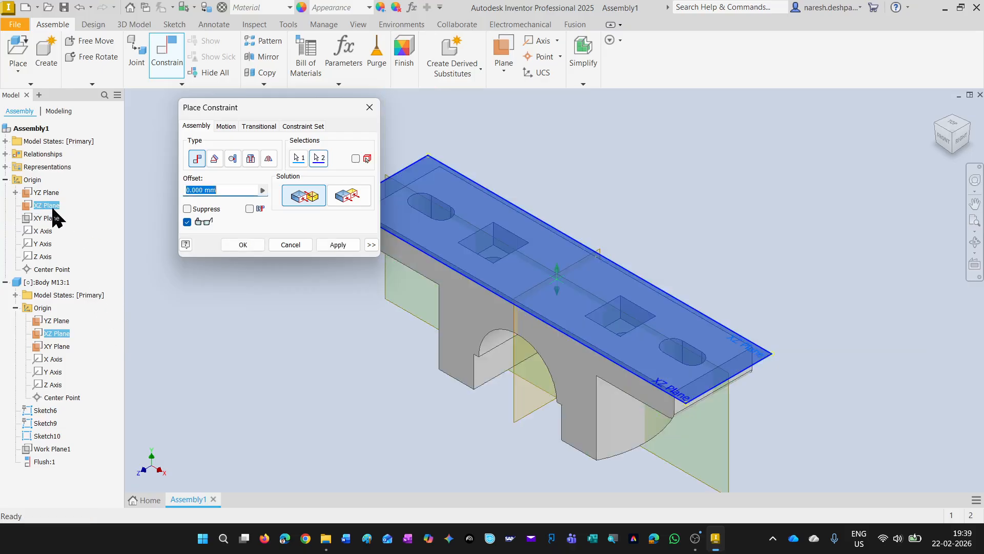
click(326, 246)
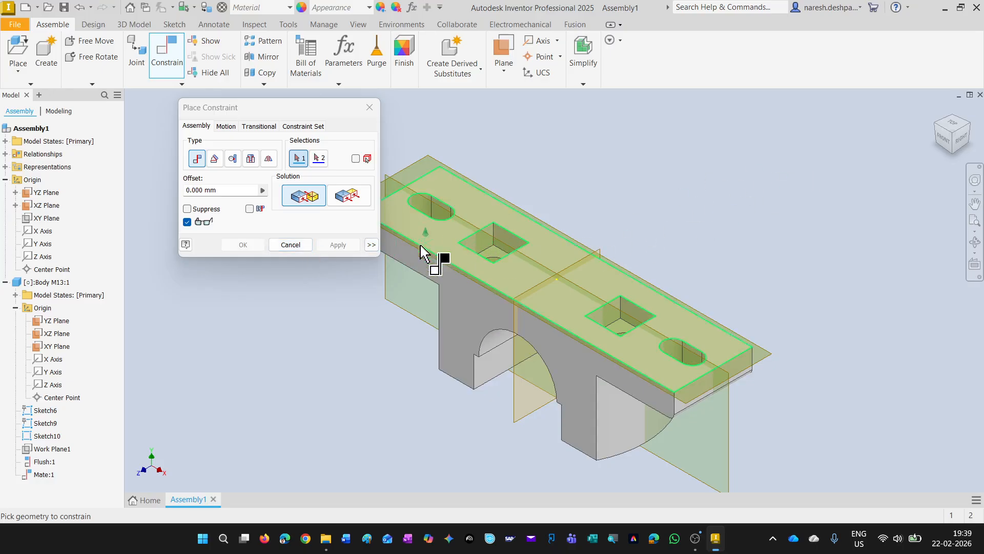
click(298, 246)
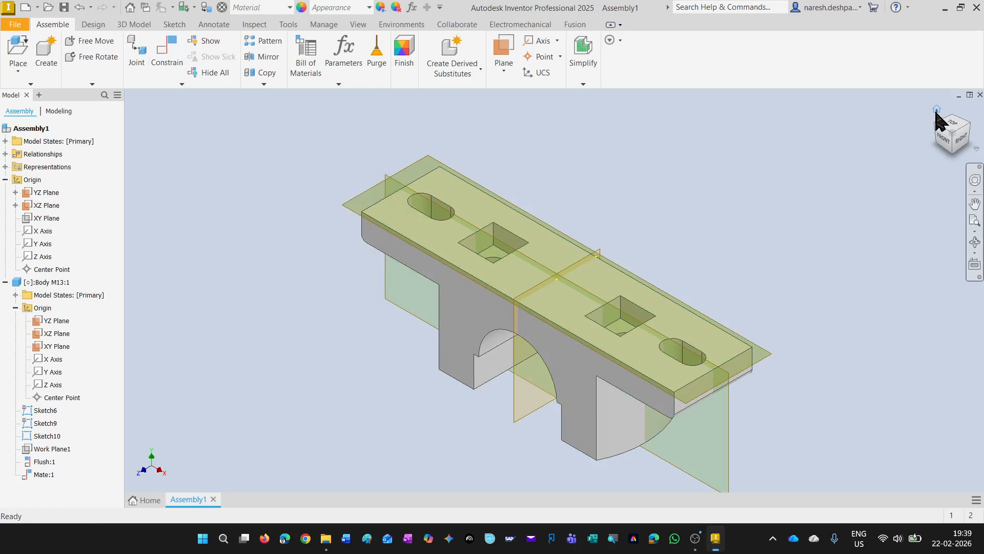
Undo the Mate constraint between the two XZ planes.
click(937, 110)
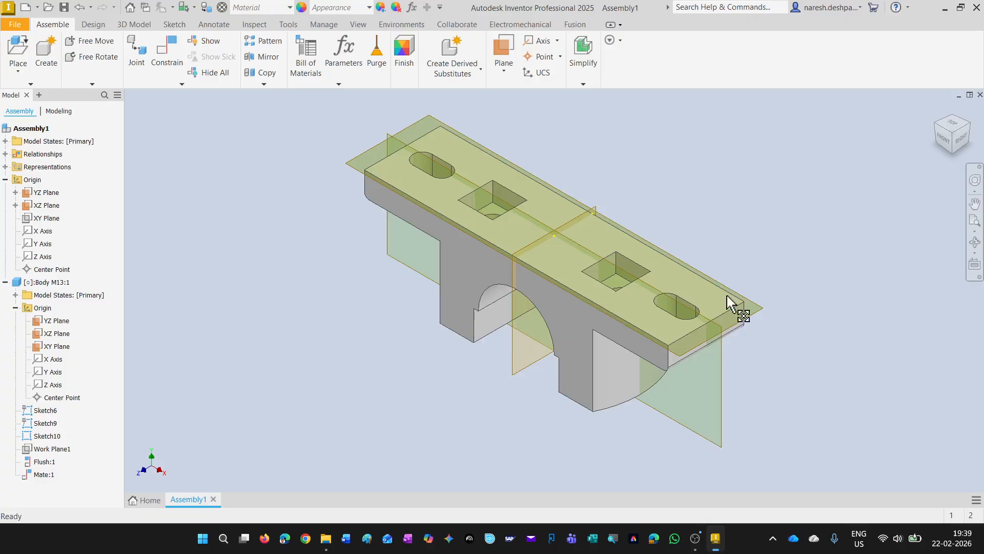
click(81, 9)
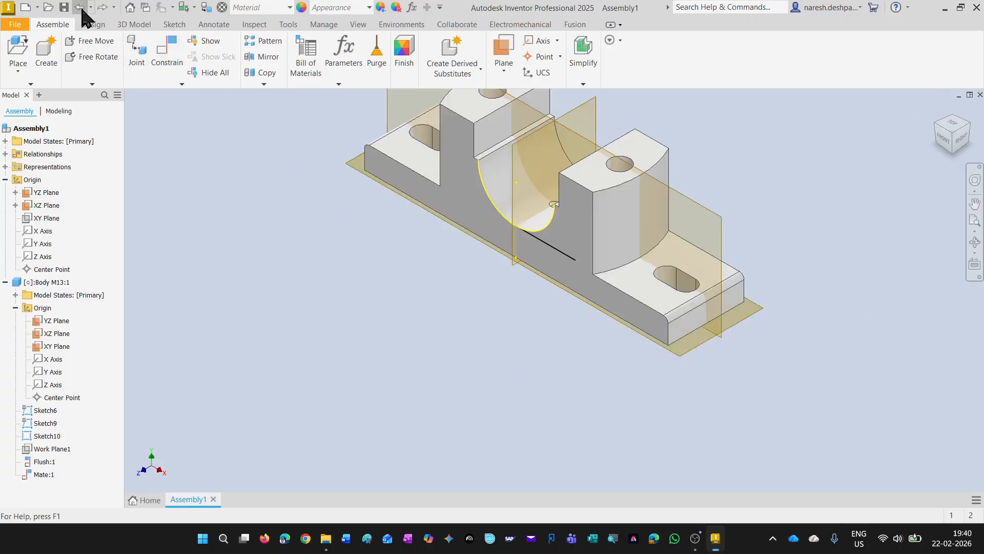
key(F2)
drag(396, 302, 353, 410)
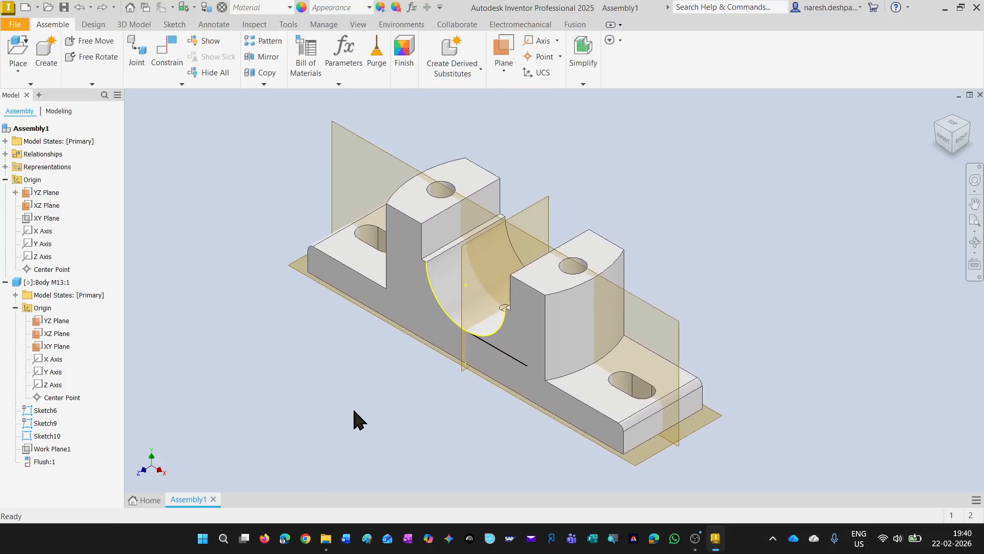
Apply a Mate constraint with the Flush solution and 0 mm offset between the assembly's XY plane and Body M13's XY plane.
click(167, 67)
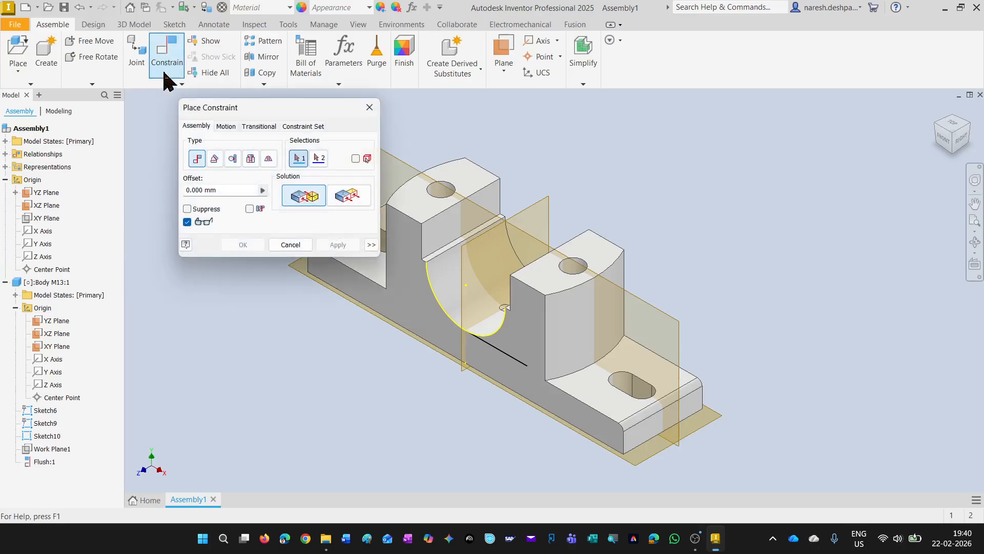
click(55, 219)
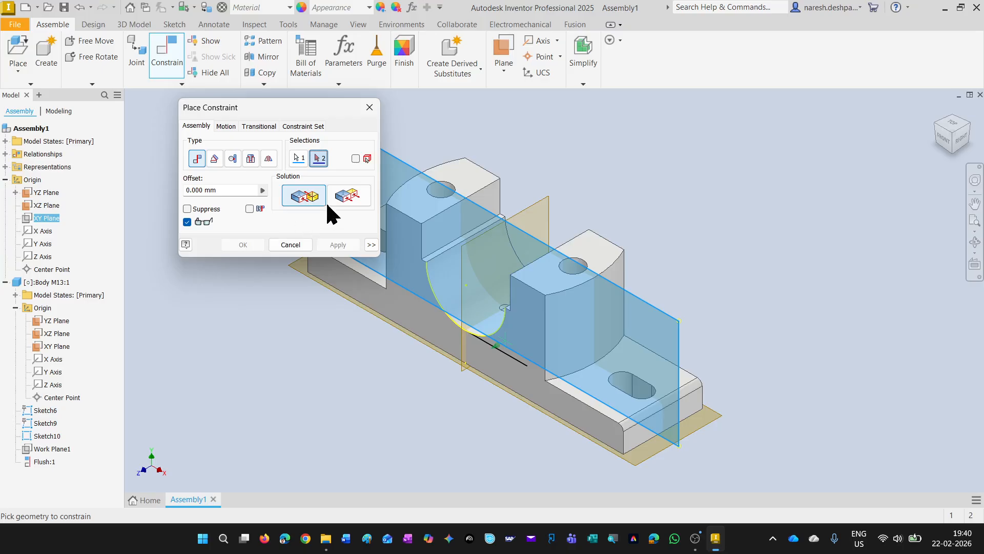
click(344, 196)
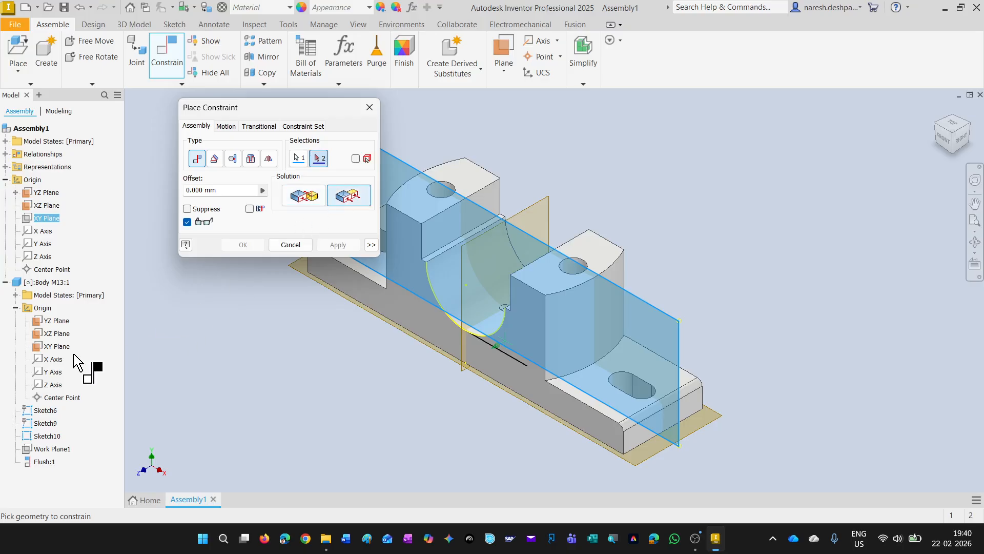
click(57, 346)
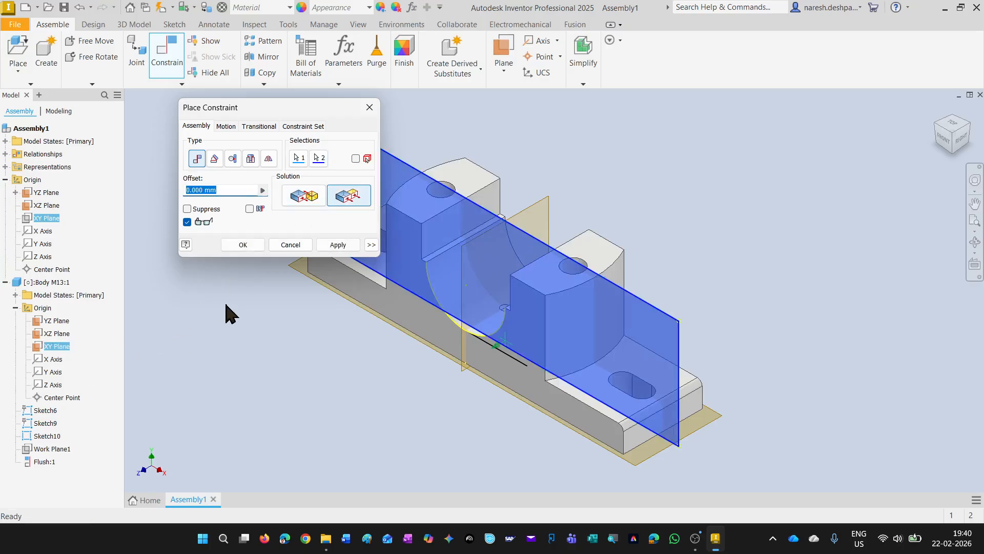
click(330, 245)
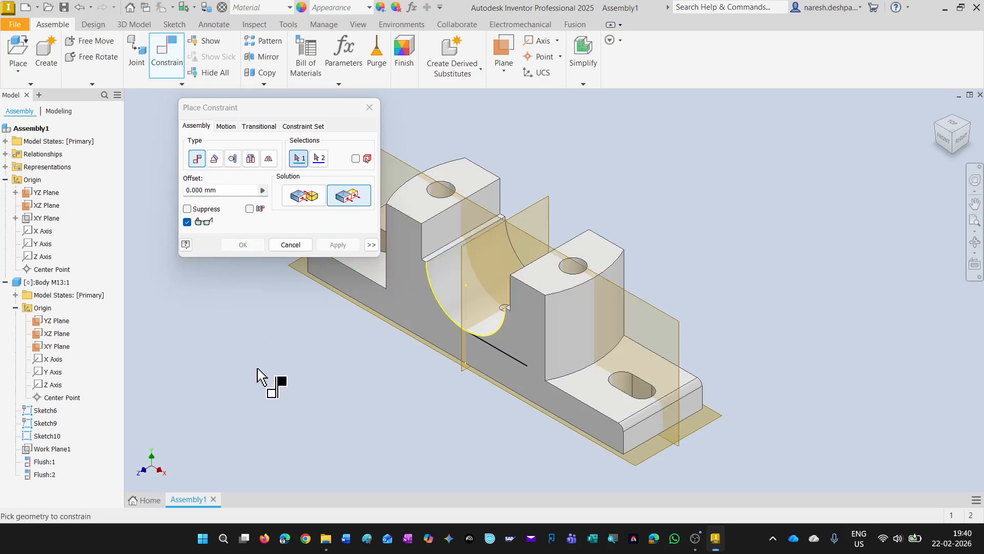
click(291, 245)
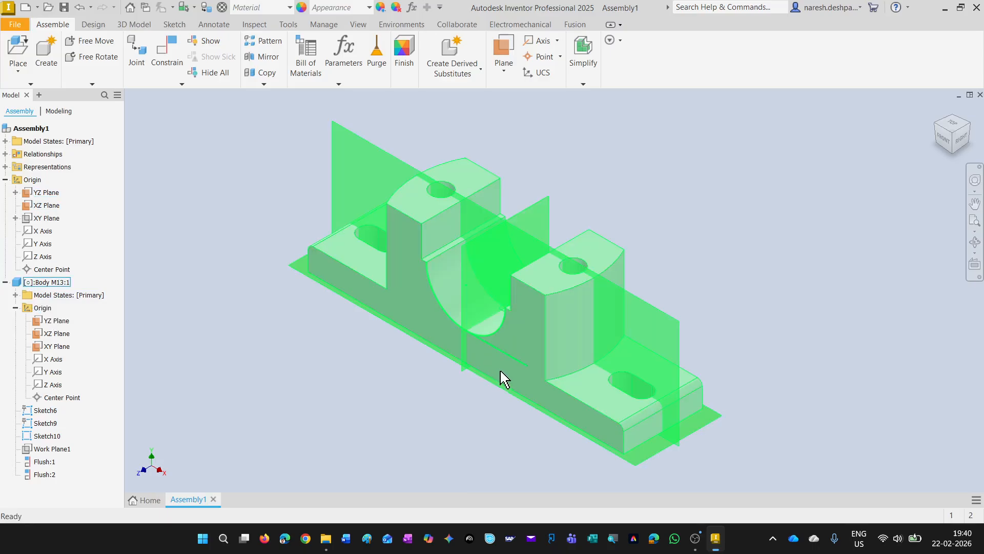
Move Body M13 off the assembly's XZ plane and constrain the two XZ planes with the Flush solution at 0 mm offset.
drag(535, 395, 586, 331)
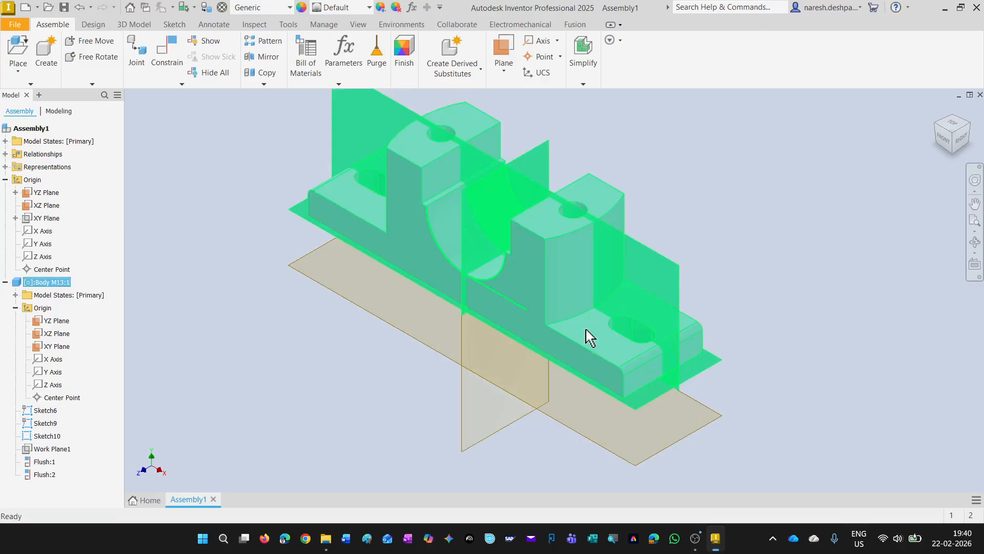
click(363, 424)
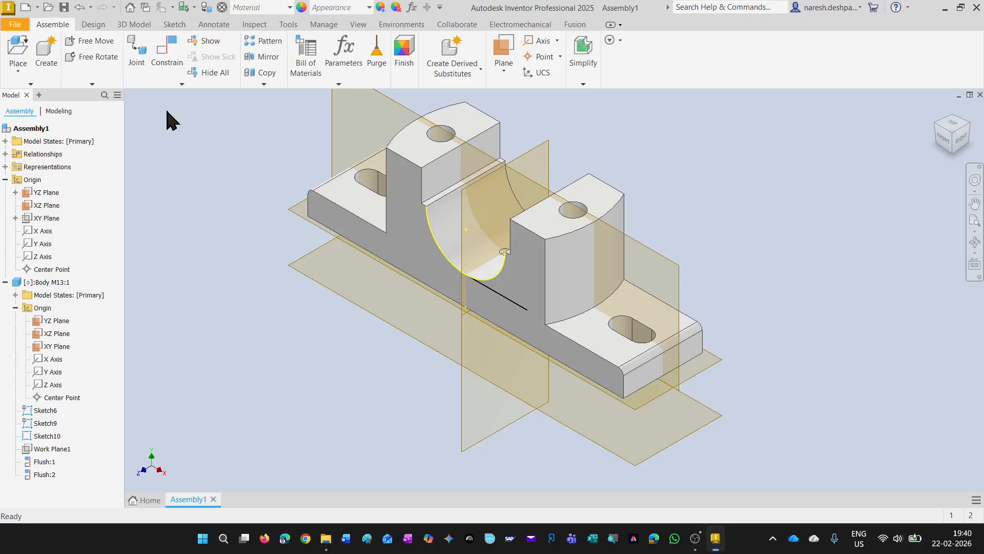
click(167, 74)
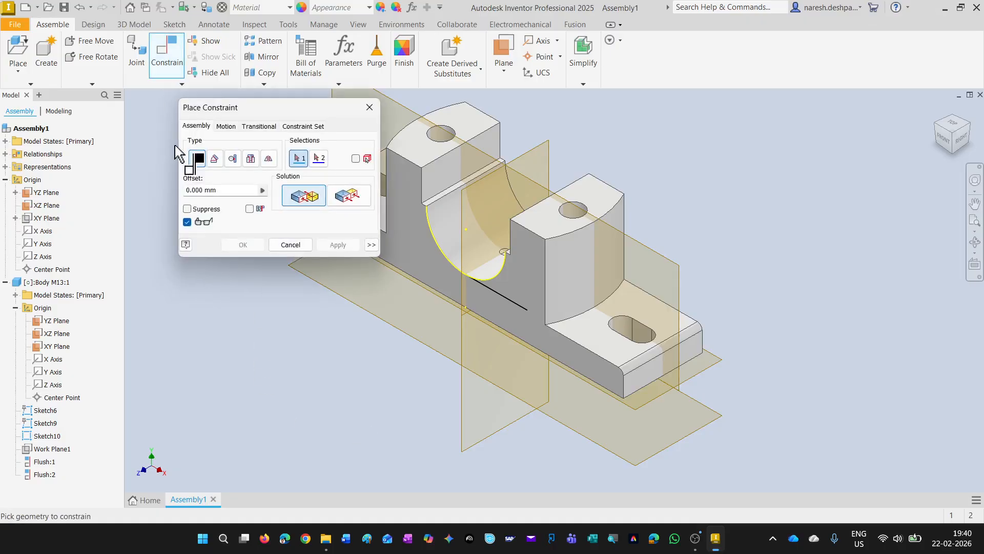
click(712, 382)
click(711, 415)
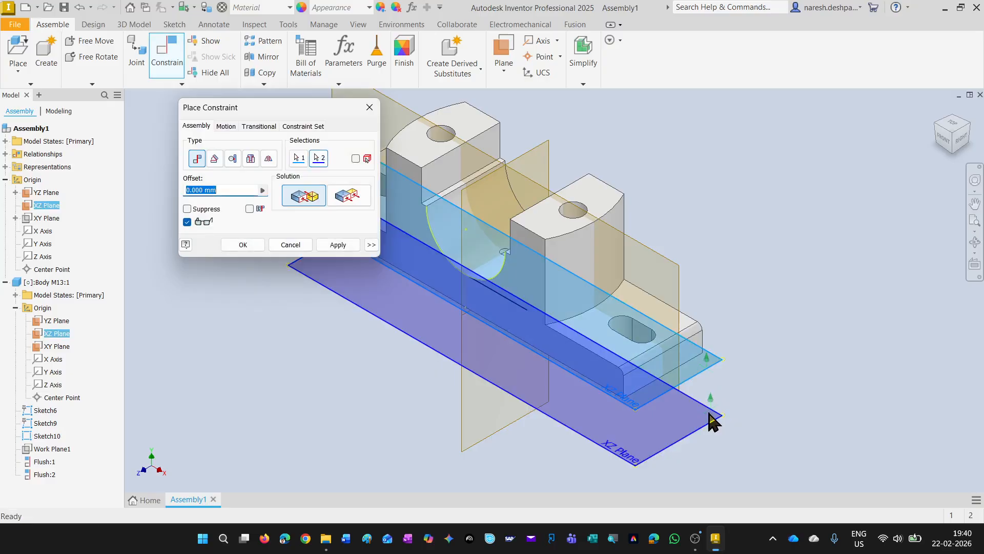
click(351, 201)
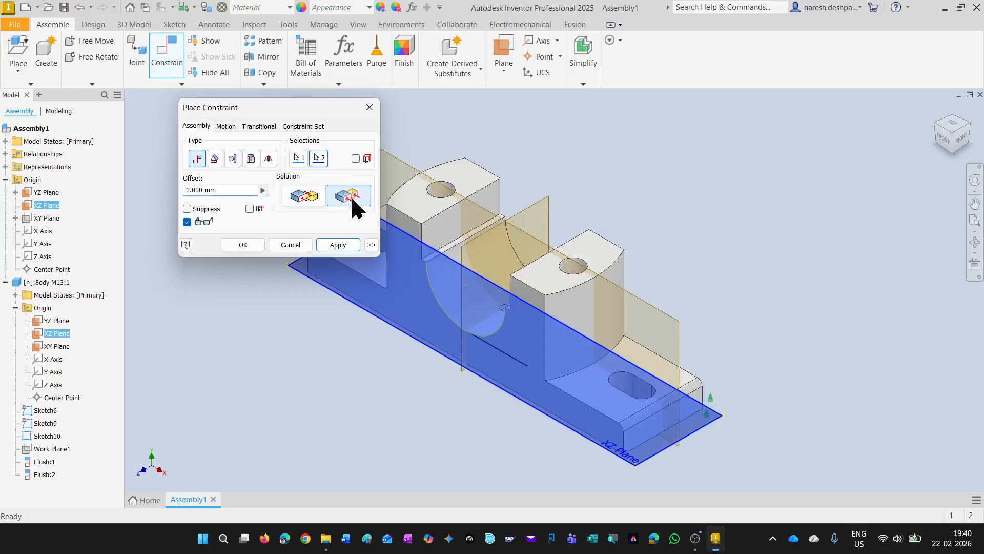
click(347, 244)
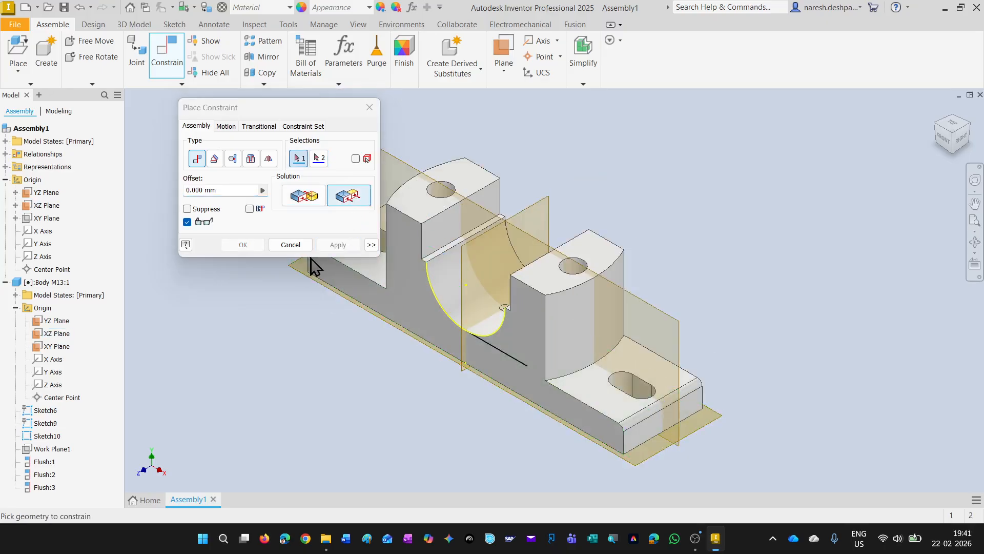
click(295, 246)
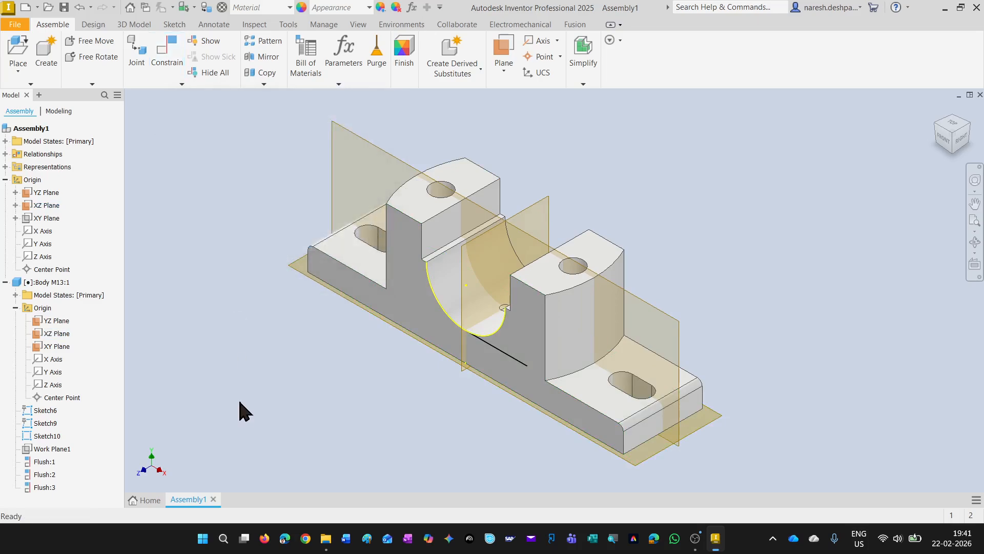
Test whether Body M13 can still be moved, and collapse its node in the model tree.
click(54, 284)
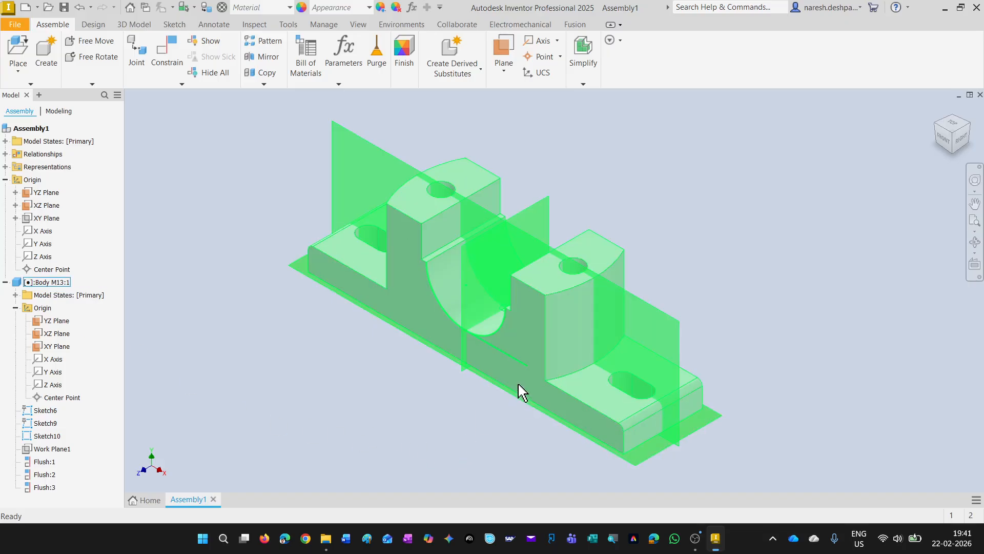
drag(519, 392, 227, 439)
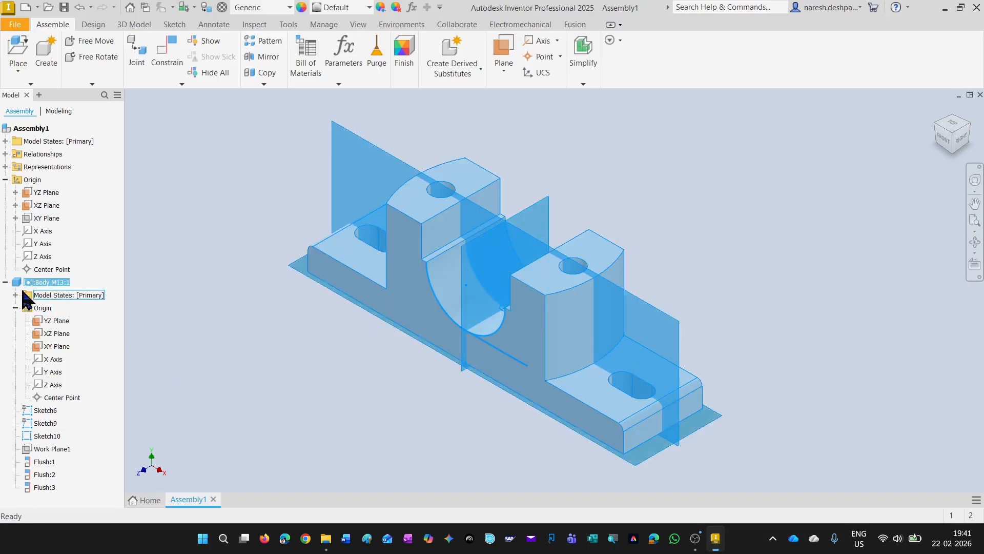
click(5, 282)
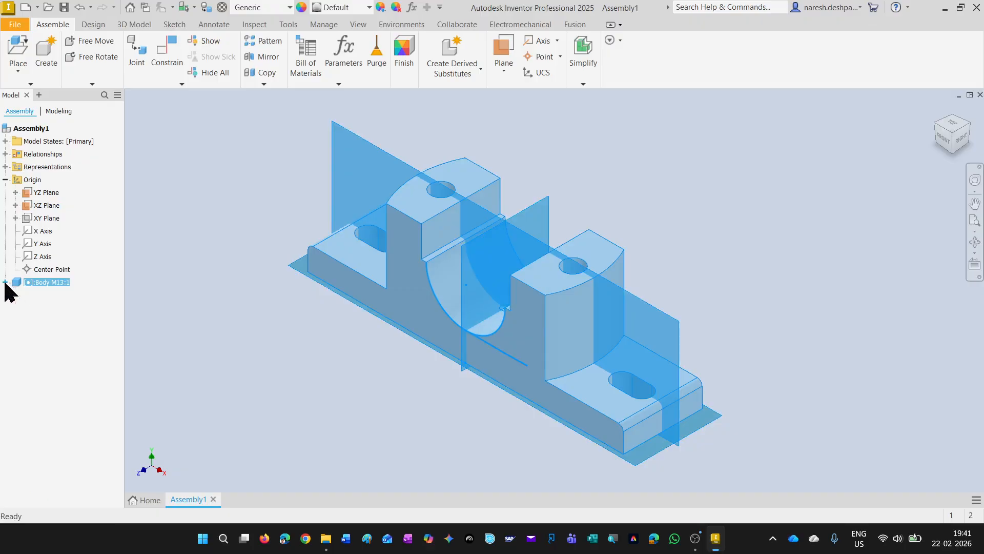
click(228, 418)
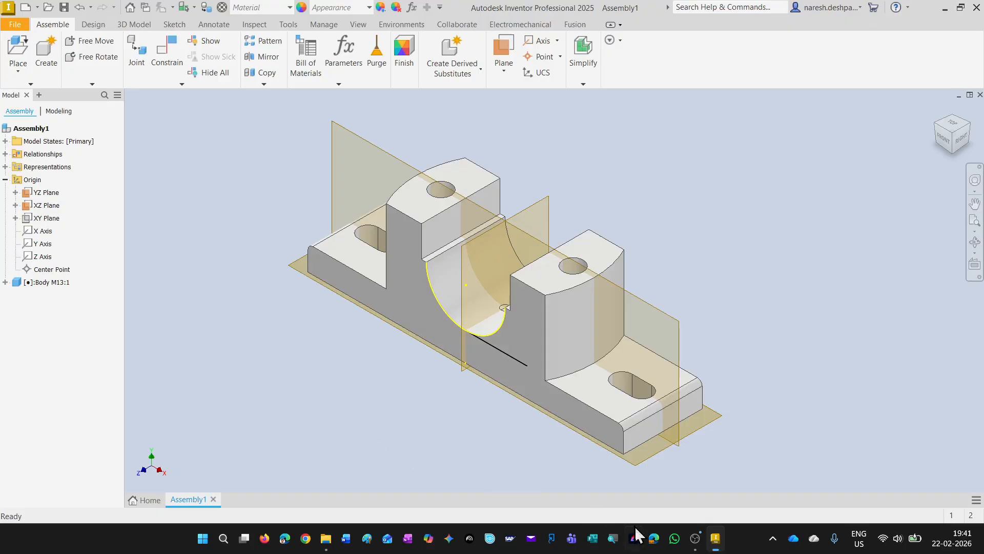
click(694, 539)
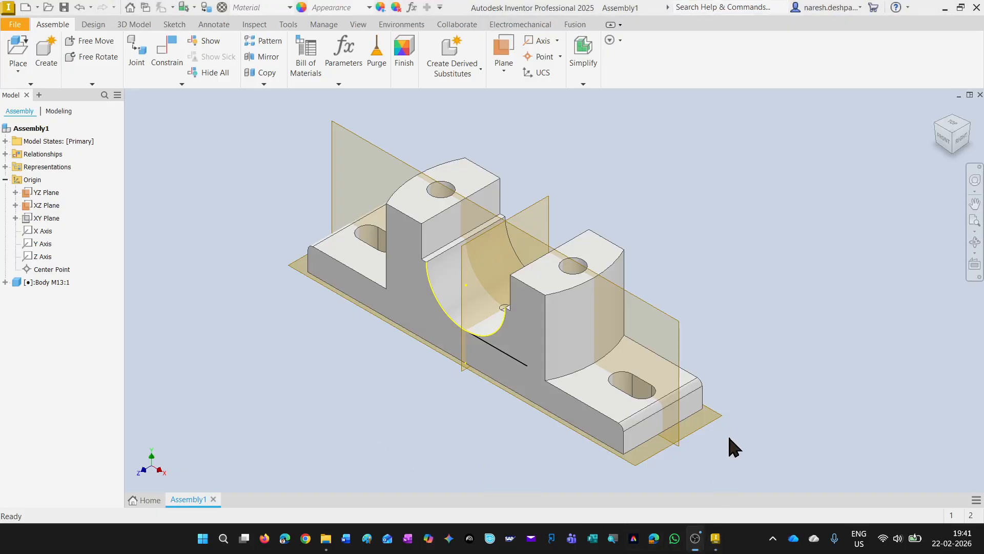